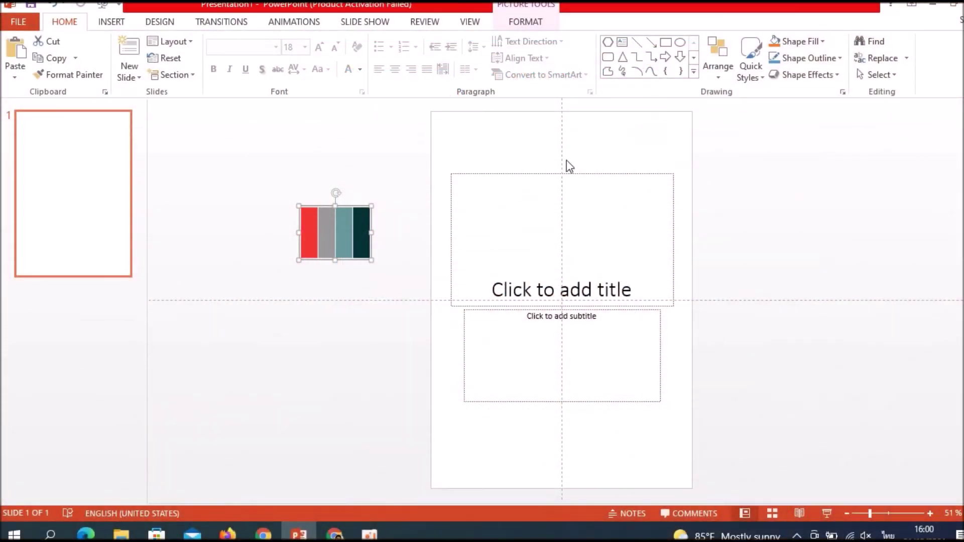
- Select the title and subtitle placeholders together and delete them, leaving an empty portrait slide
mouse_move(369, 143)
left_mouse_down()
mouse_move(562, 194)
mouse_move(842, 432)
left_mouse_up()
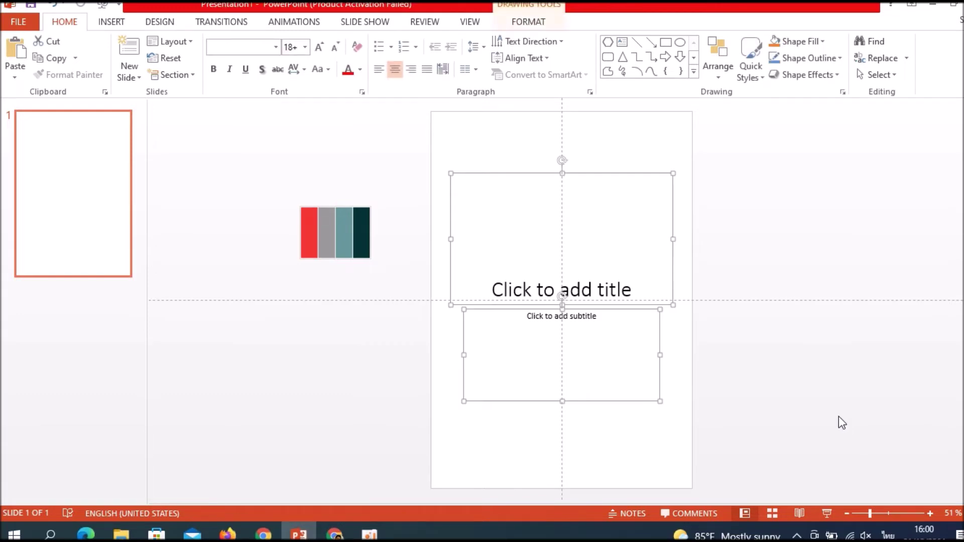
key("Delete")
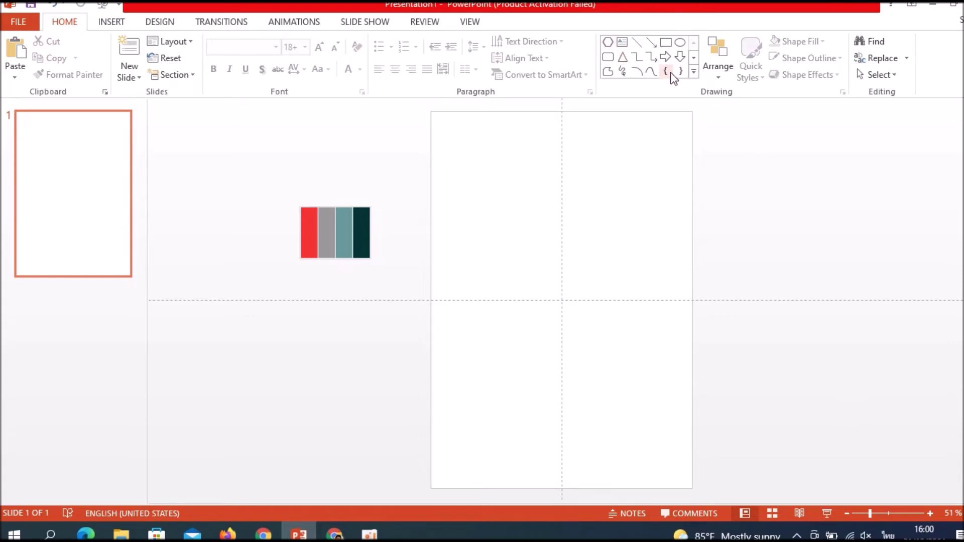
- Draw a blue hexagon near the top-left and place an identical copy right beside it
left_click(608, 44)
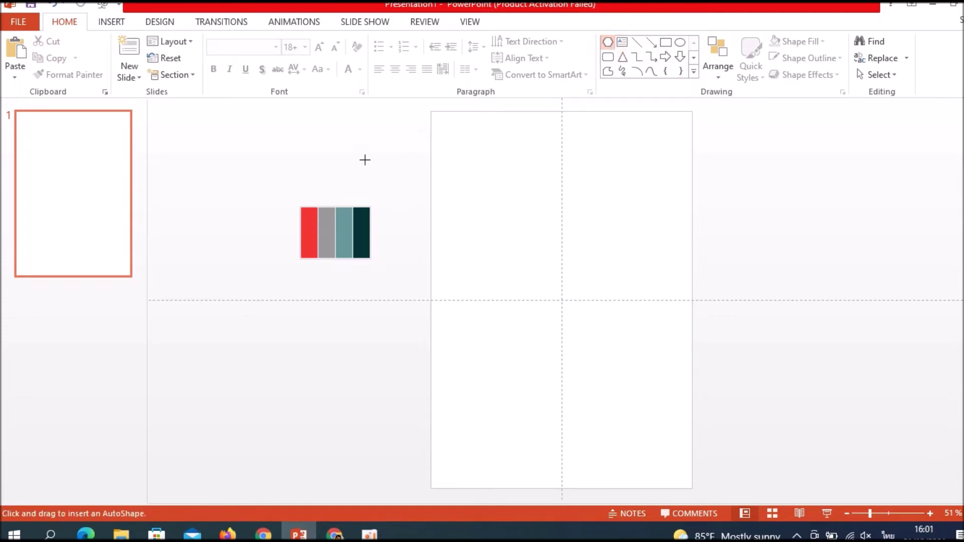
mouse_move(409, 136)
left_mouse_down()
mouse_move(430, 161)
mouse_move(527, 187)
left_mouse_up()
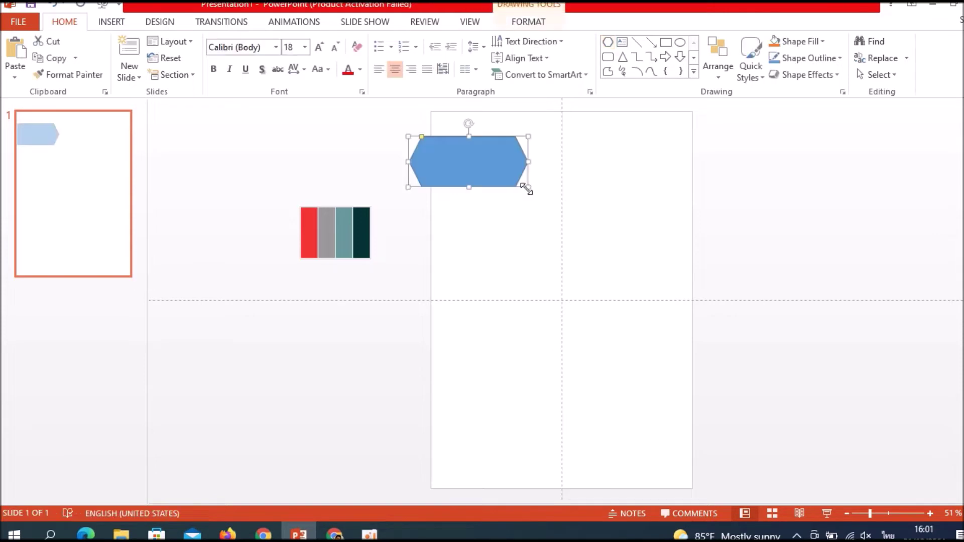
right_click(498, 163)
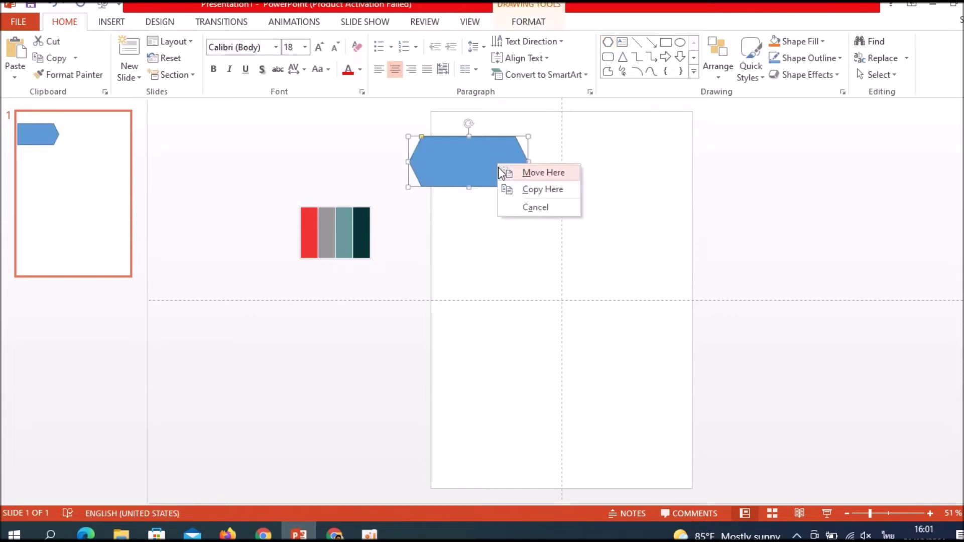
left_click(543, 193)
mouse_move(497, 179)
left_mouse_down()
mouse_move(588, 165)
mouse_move(626, 175)
left_mouse_up()
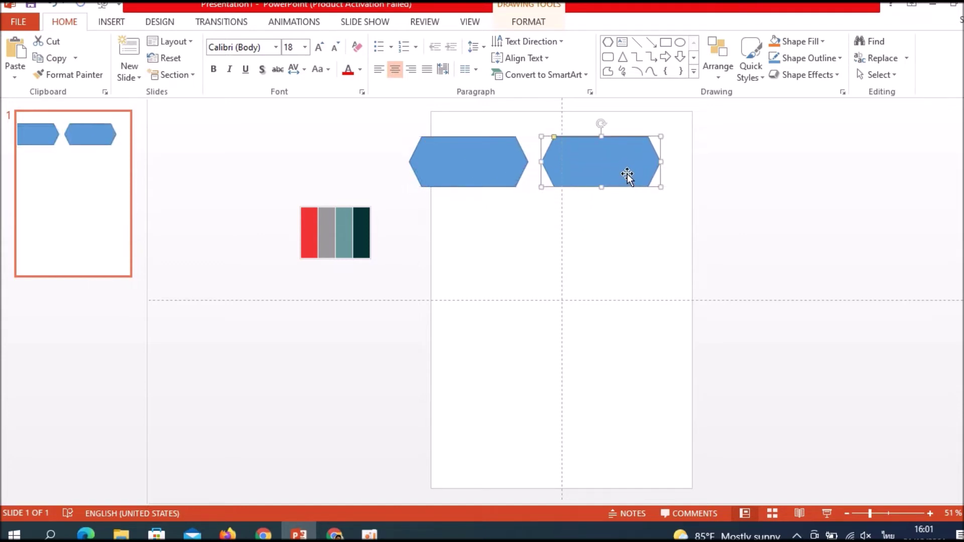
- Make a third hexagon copy, position it below the second, then delete it
right_click(627, 174)
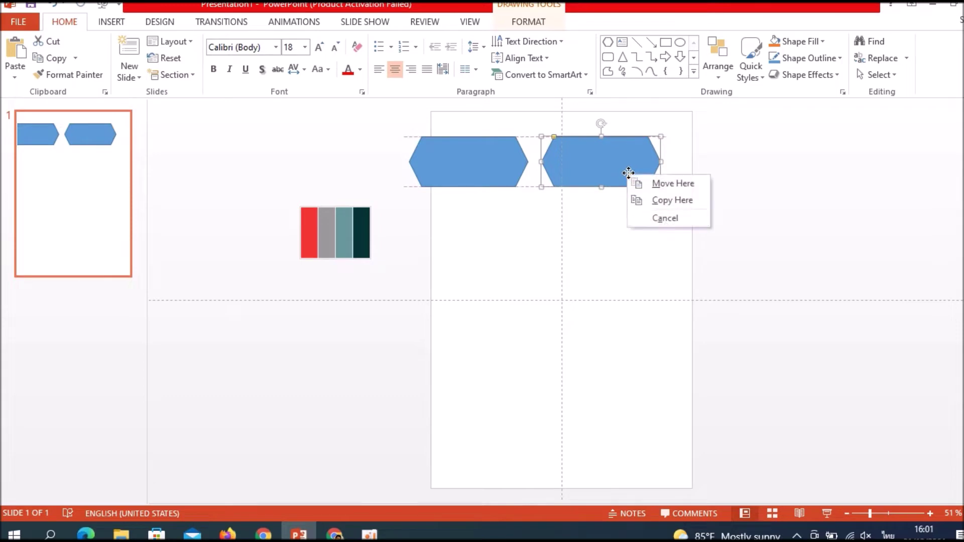
left_click(672, 205)
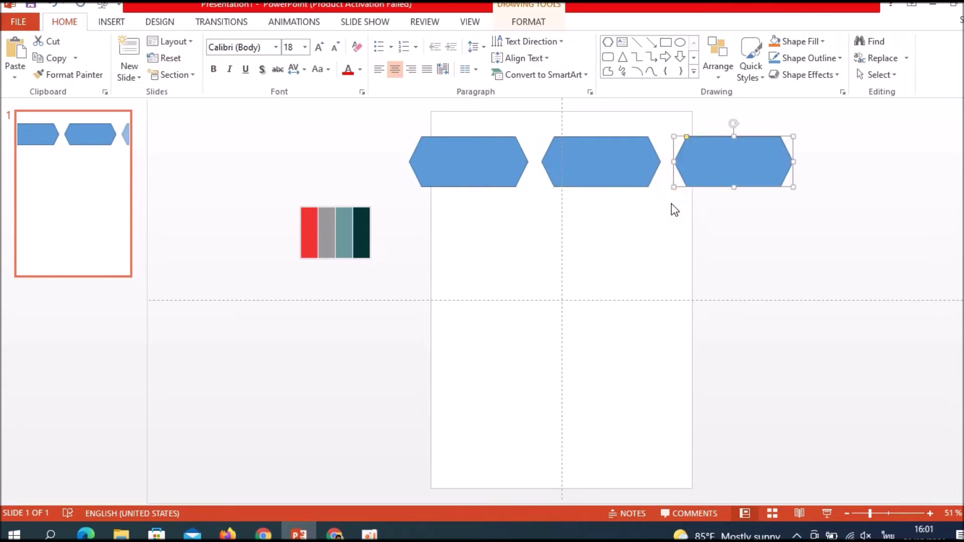
left_click_drag(721, 163, 625, 225)
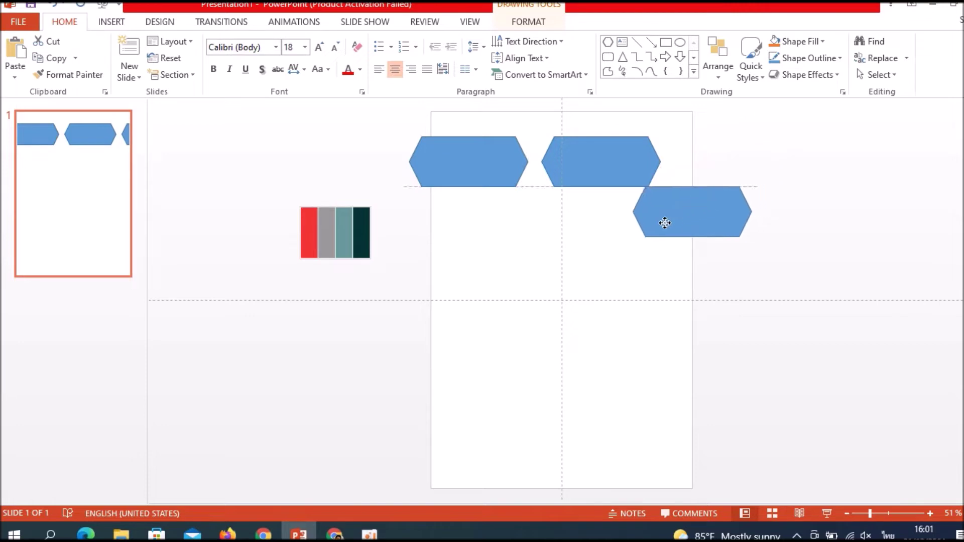
left_click_drag(624, 224, 631, 231)
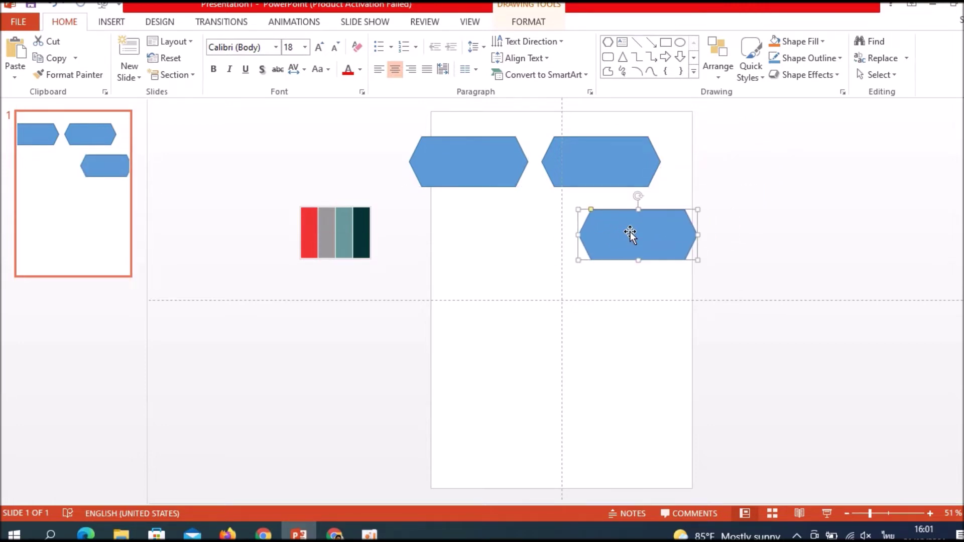
key("Delete")
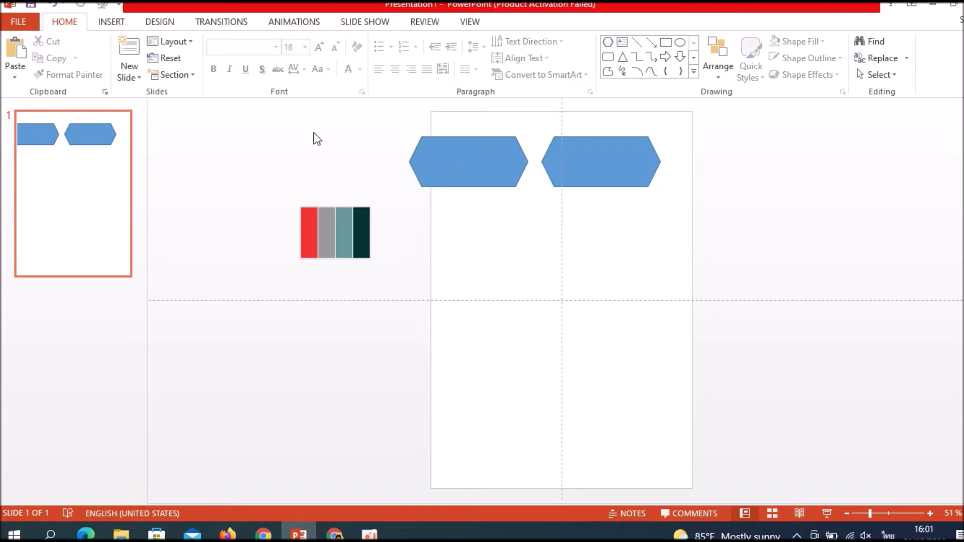
- Union the two top hexagons with Merge Shapes into one 18.36 cm-wide shape
left_click_drag(359, 125, 697, 216)
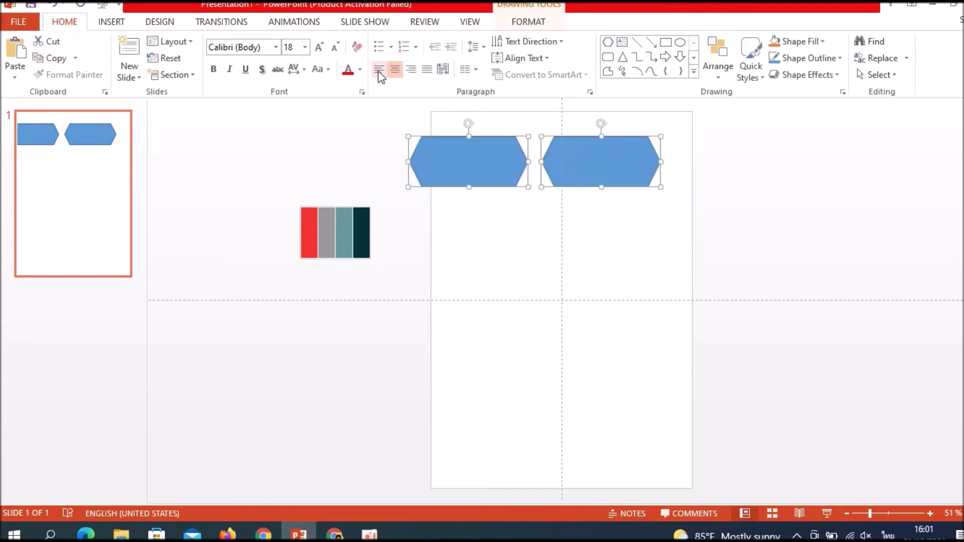
left_click(539, 25)
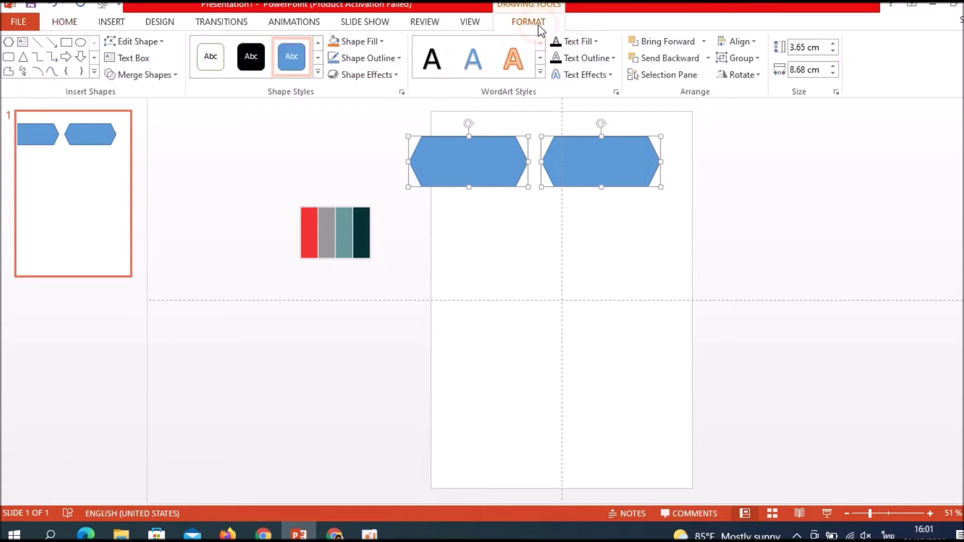
left_click(156, 75)
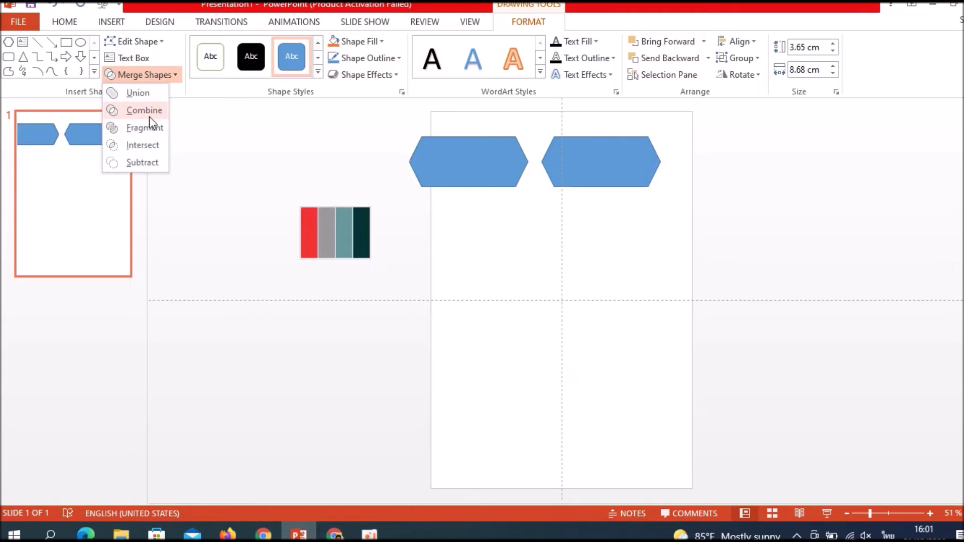
left_click(146, 91)
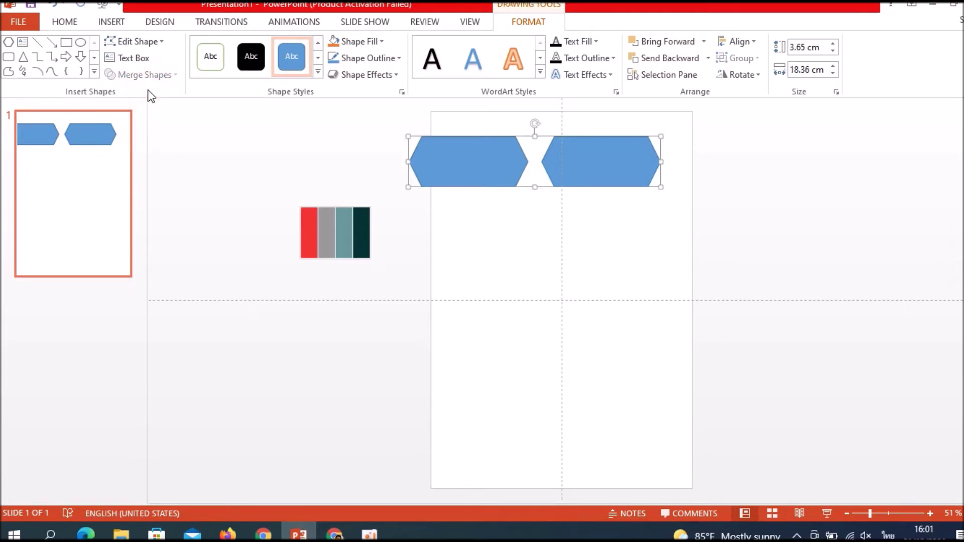
- Copy the merged hexagon pair and offset it down and right as row two
right_click(453, 164)
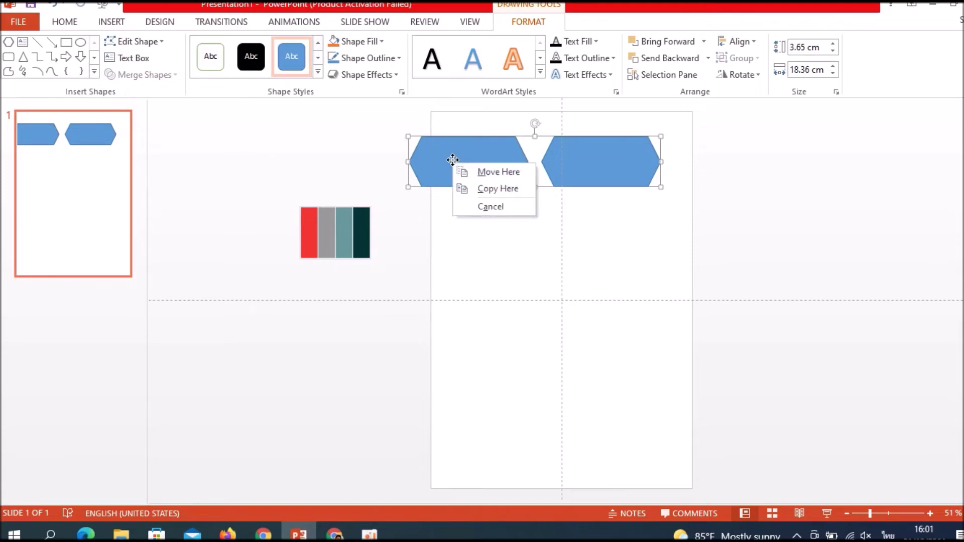
left_click(504, 191)
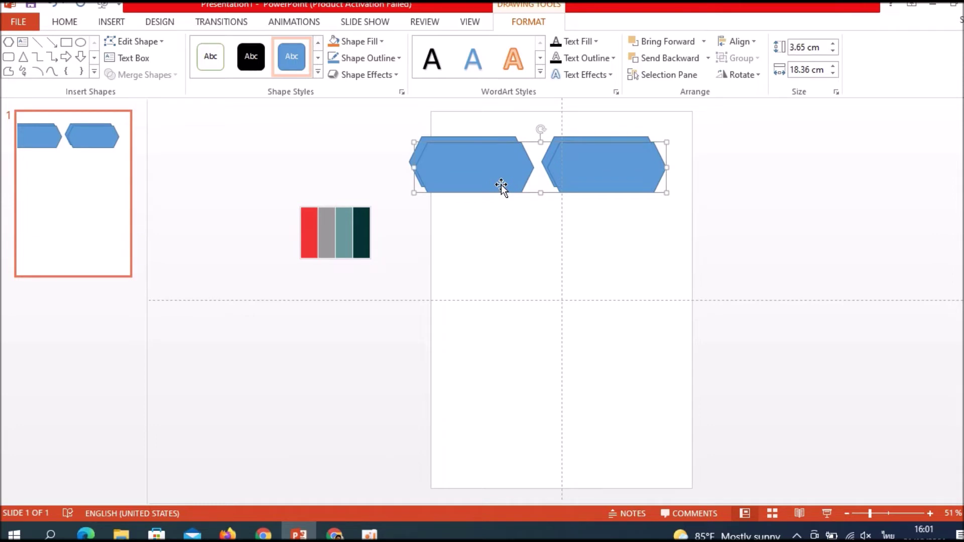
left_click_drag(503, 189, 554, 237)
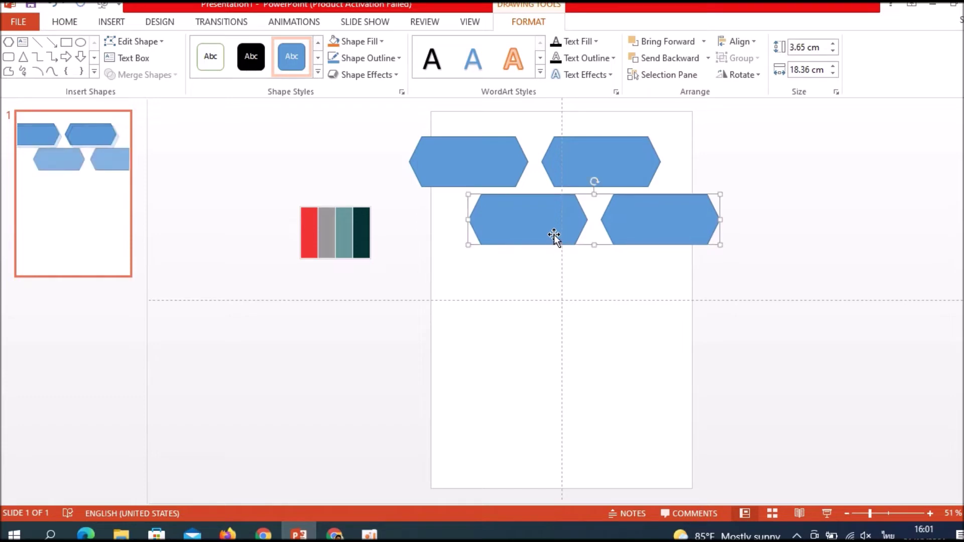
- Add a third row shifted left under the first, then select all three rows
right_click(549, 222)
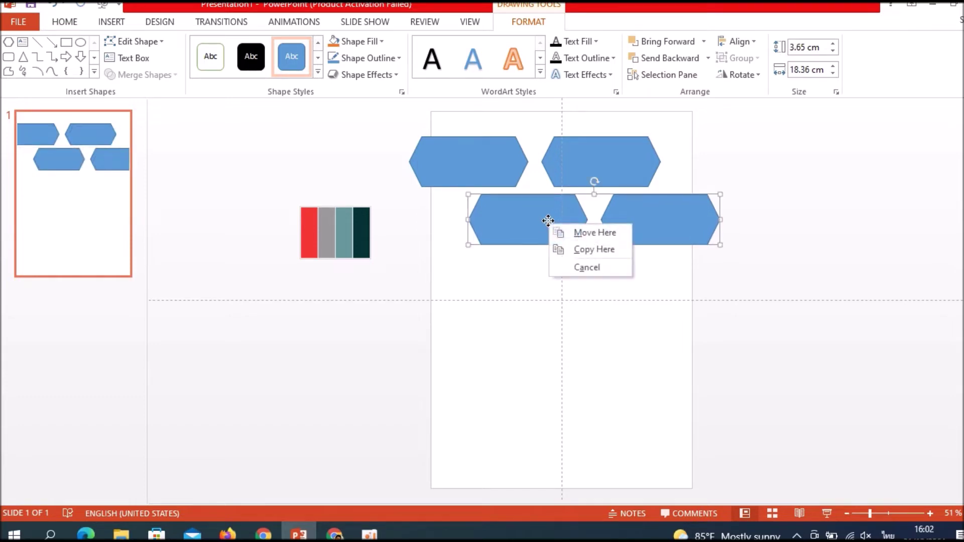
left_click(573, 254)
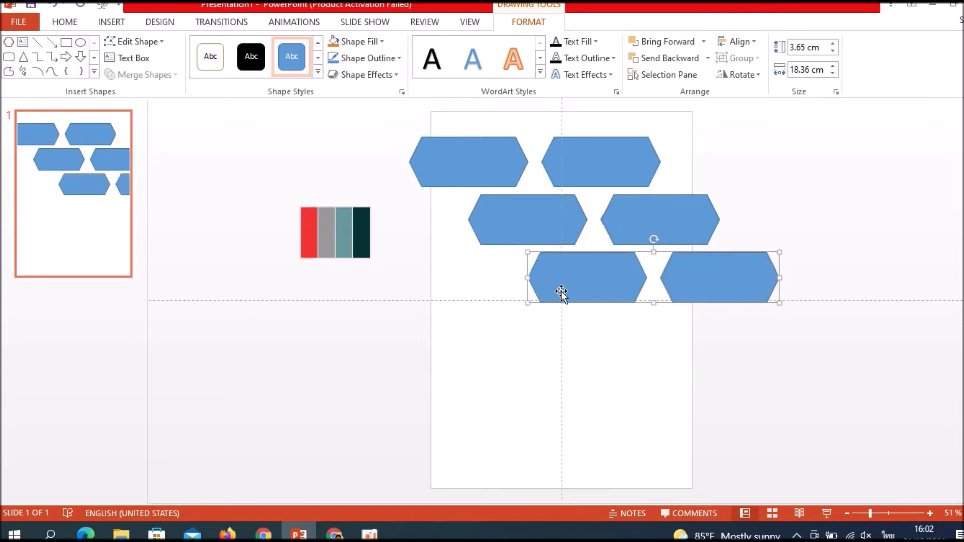
mouse_move(559, 290)
left_mouse_down()
mouse_move(385, 277)
mouse_move(393, 306)
mouse_move(410, 286)
left_mouse_up()
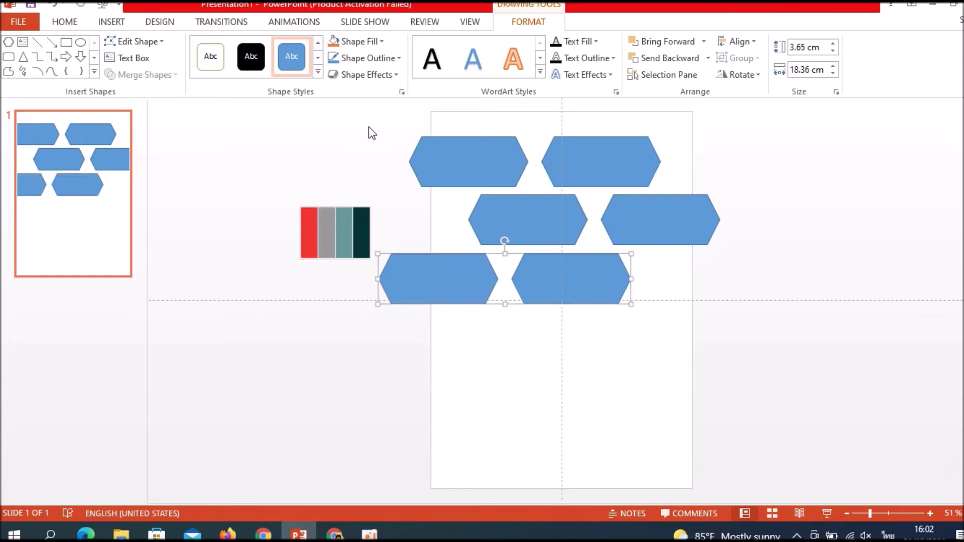
mouse_move(368, 126)
left_mouse_down()
mouse_move(737, 246)
mouse_move(753, 279)
mouse_move(733, 339)
left_mouse_up()
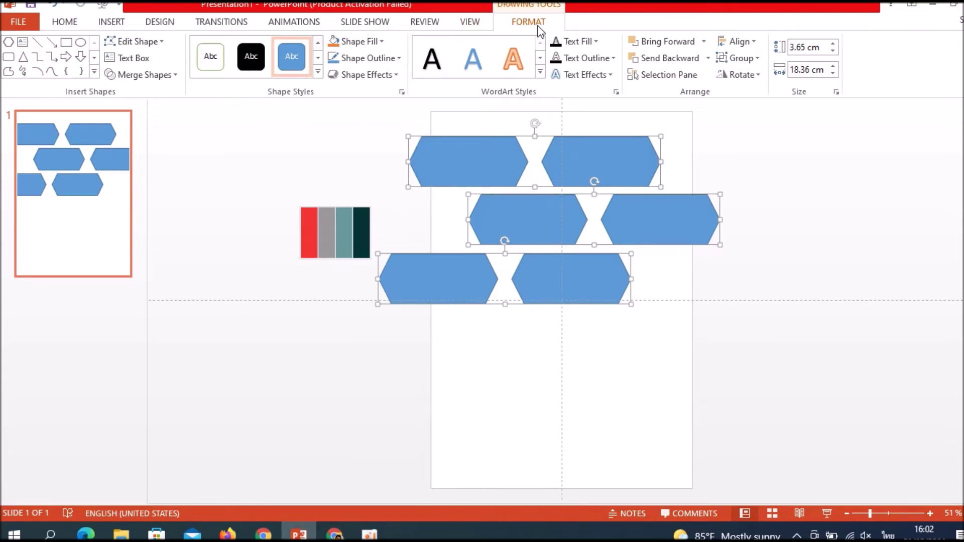
- Union the six hexagons into a single 12.22 cm by 24.9 cm shape
left_click(164, 73)
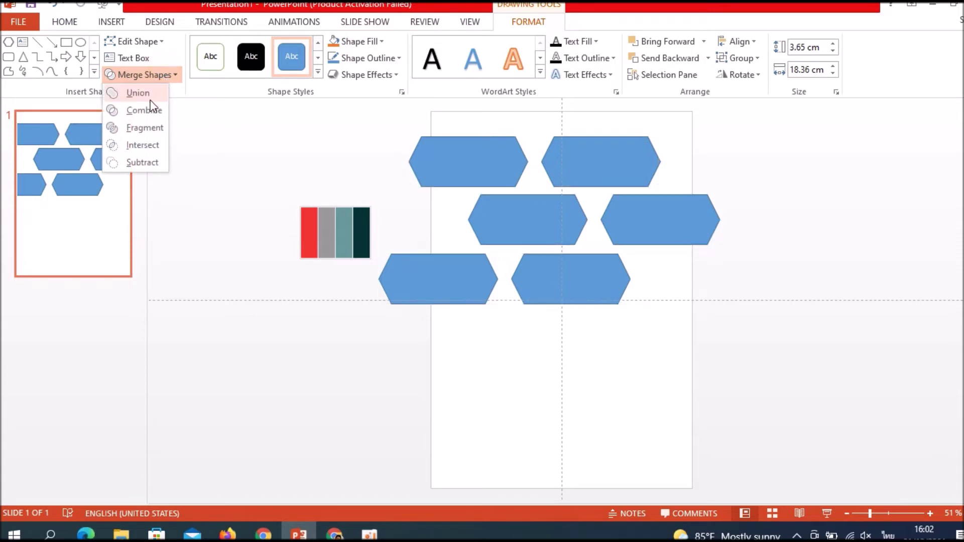
left_click(141, 95)
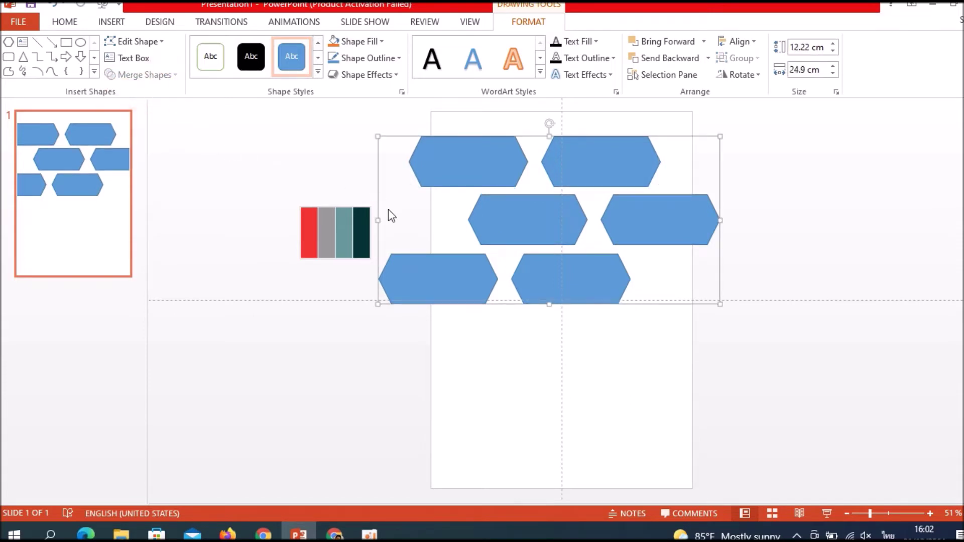
right_click(510, 235)
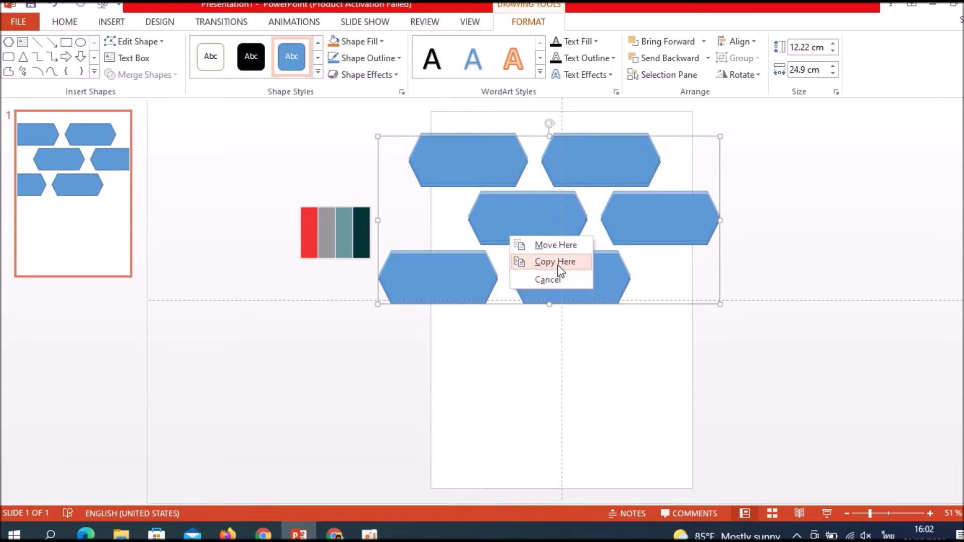
- Place a copy of the hexagon block below the original and nudge both blocks into alignment
left_click(556, 263)
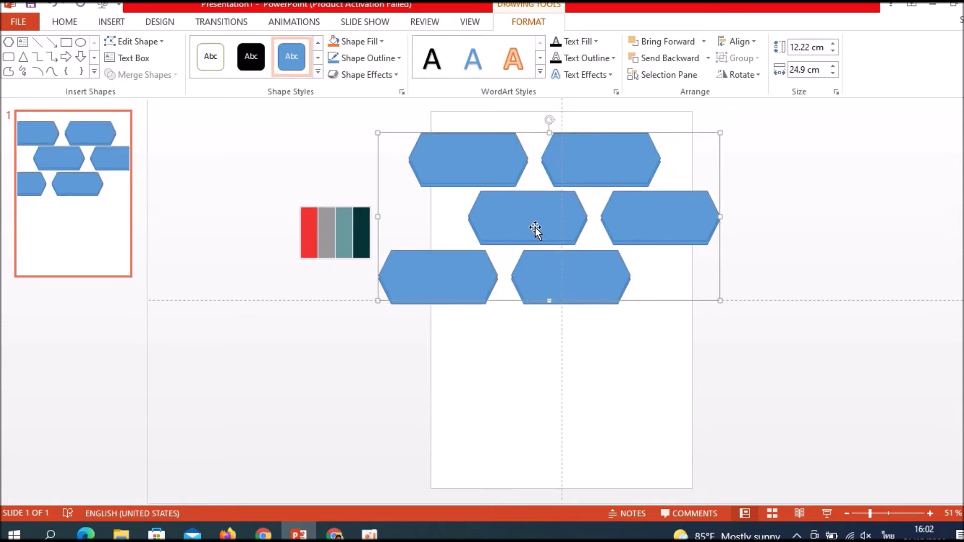
left_click_drag(536, 227, 545, 417)
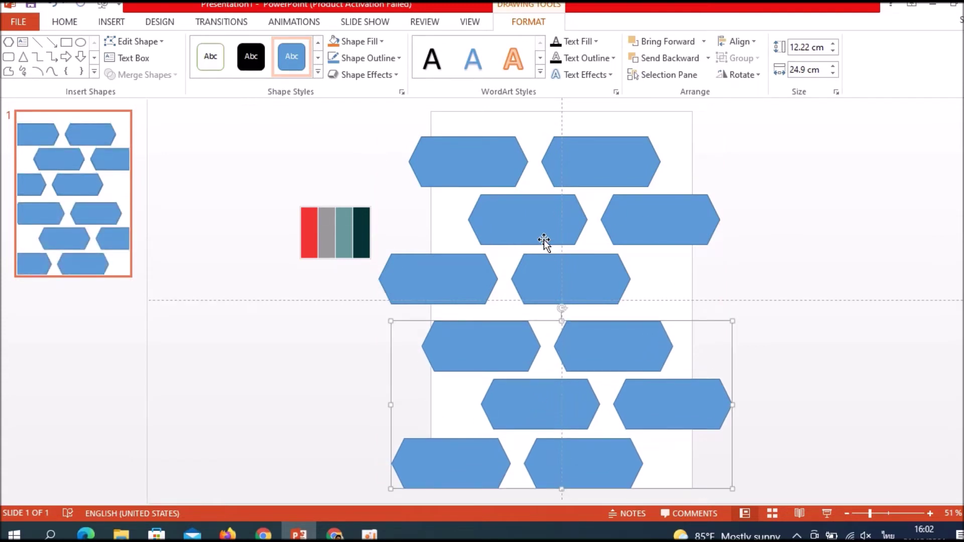
left_click_drag(537, 234, 535, 211)
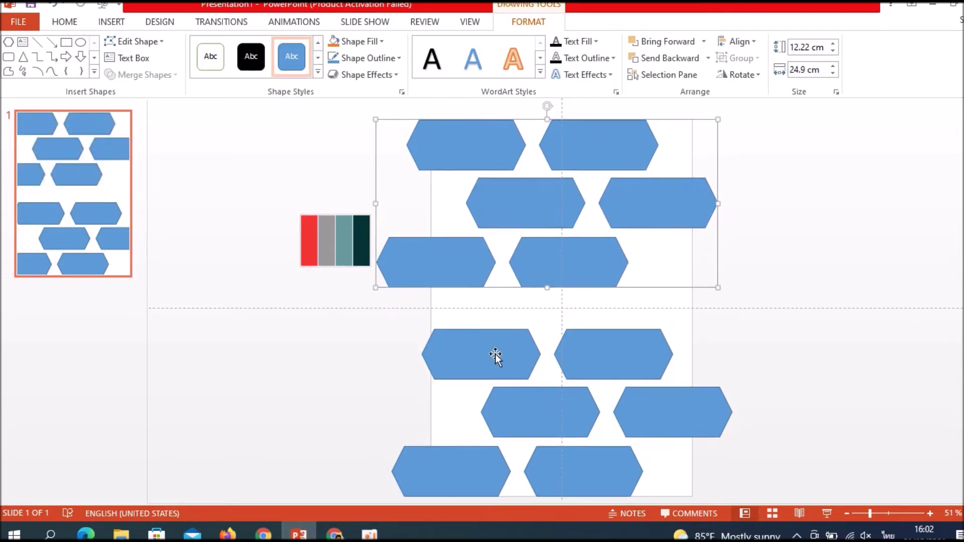
mouse_move(495, 354)
left_mouse_down()
mouse_move(505, 328)
mouse_move(495, 318)
left_mouse_up()
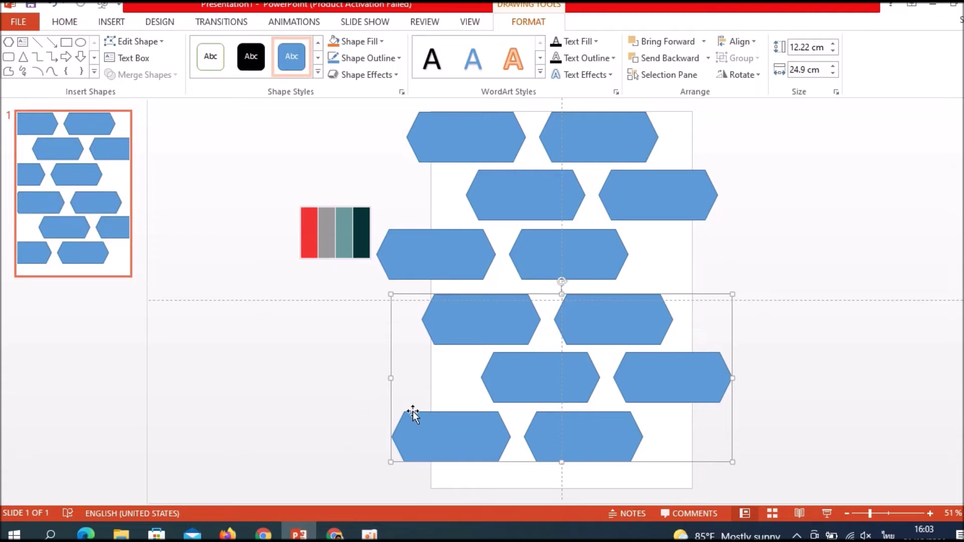
left_click_drag(537, 383, 539, 389)
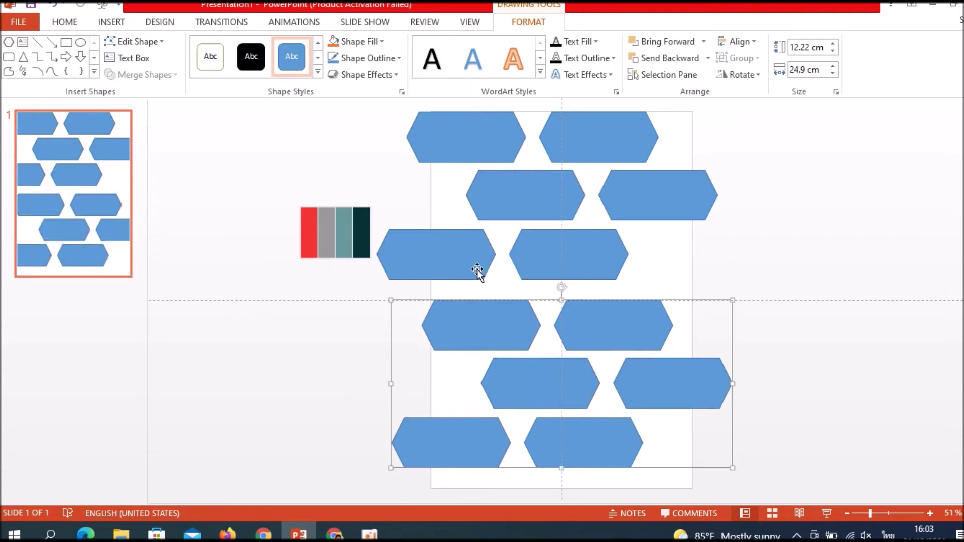
left_click_drag(474, 262, 483, 271)
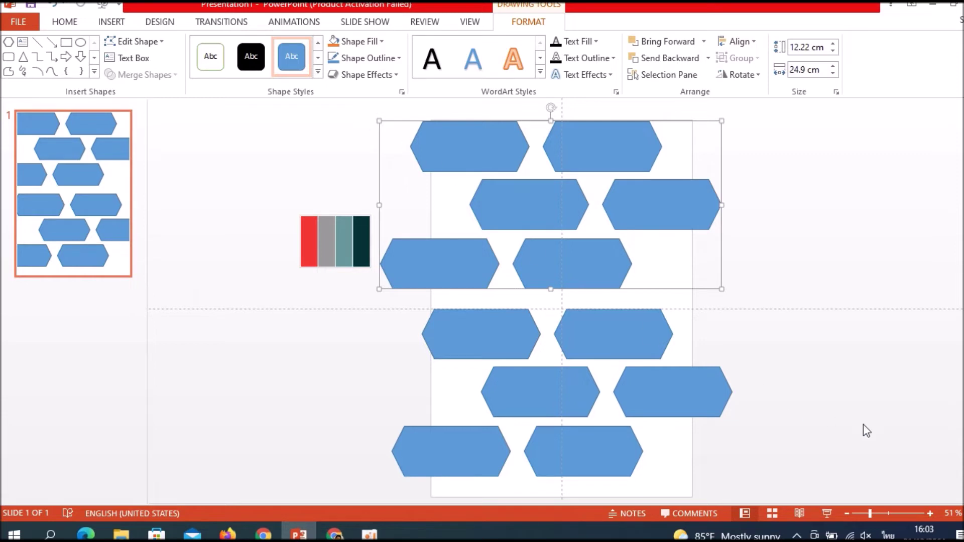
left_click(863, 513)
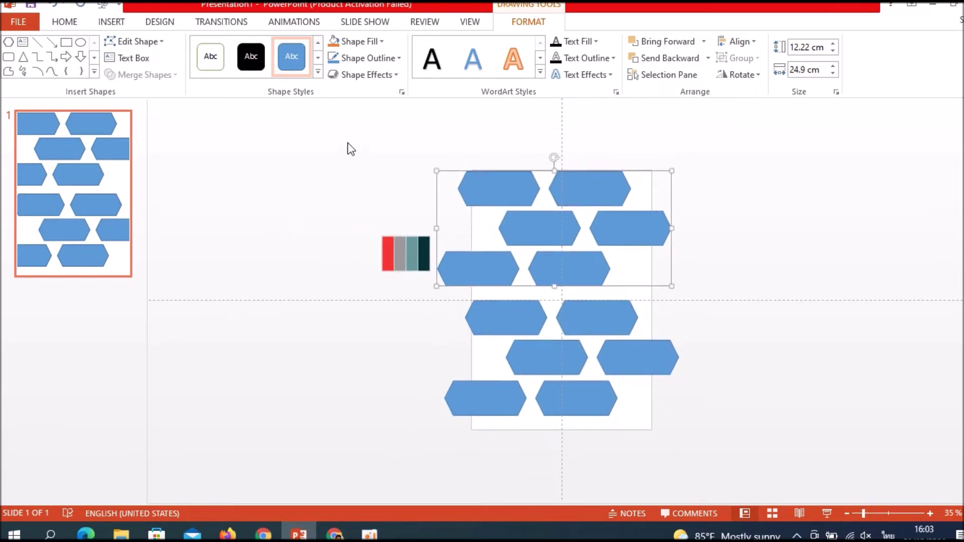
left_click_drag(410, 143, 751, 312)
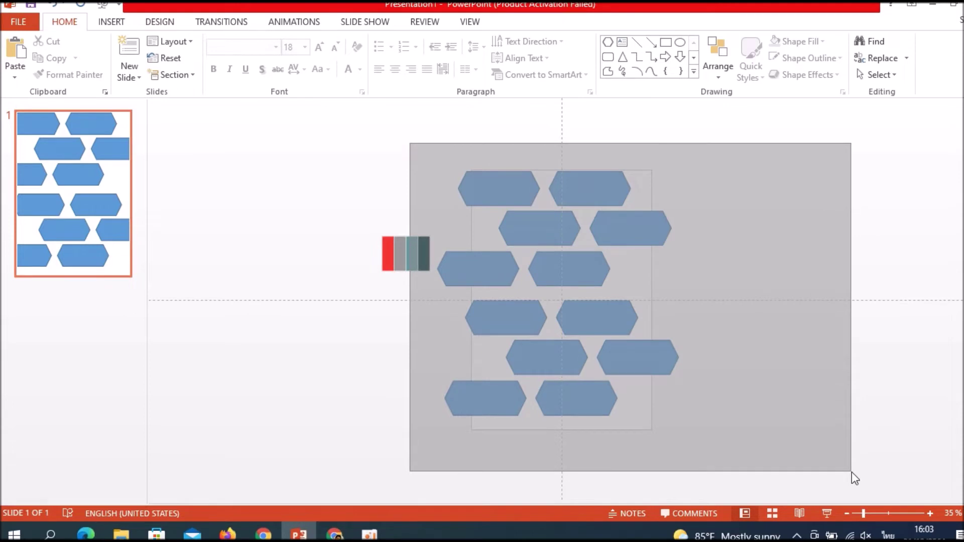
- Select both hexagon blocks and union them into one 25.94 cm by 25.7 cm shape
left_click_drag(751, 312, 851, 472)
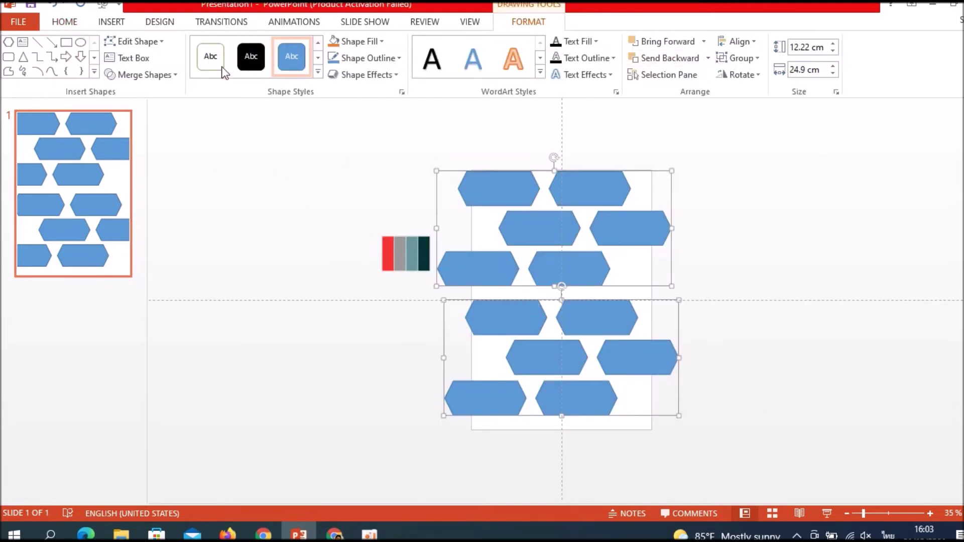
left_click(162, 75)
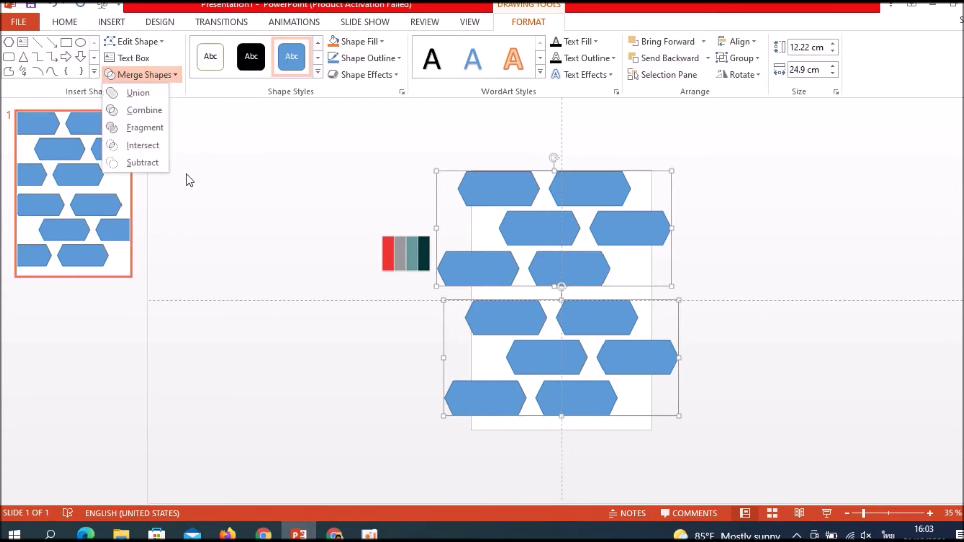
left_click(142, 93)
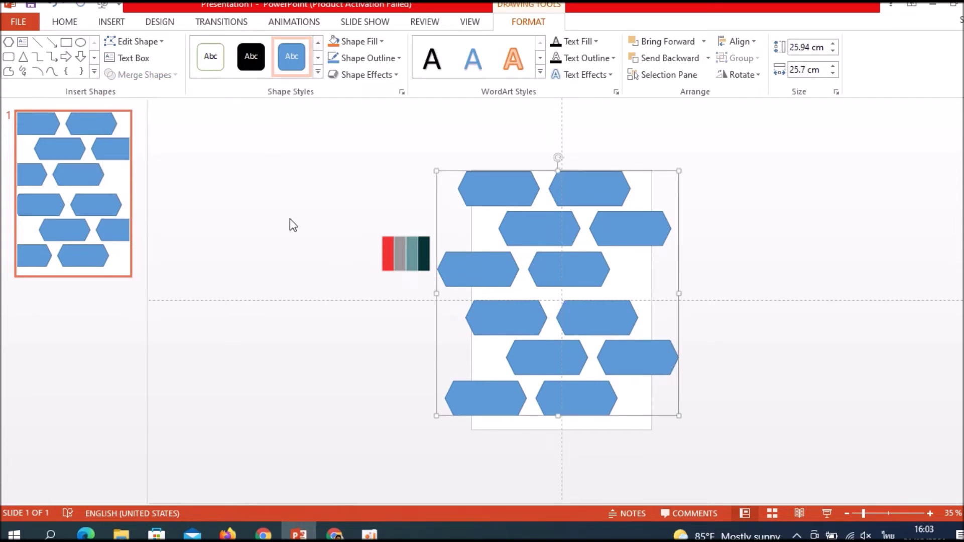
left_click(403, 92)
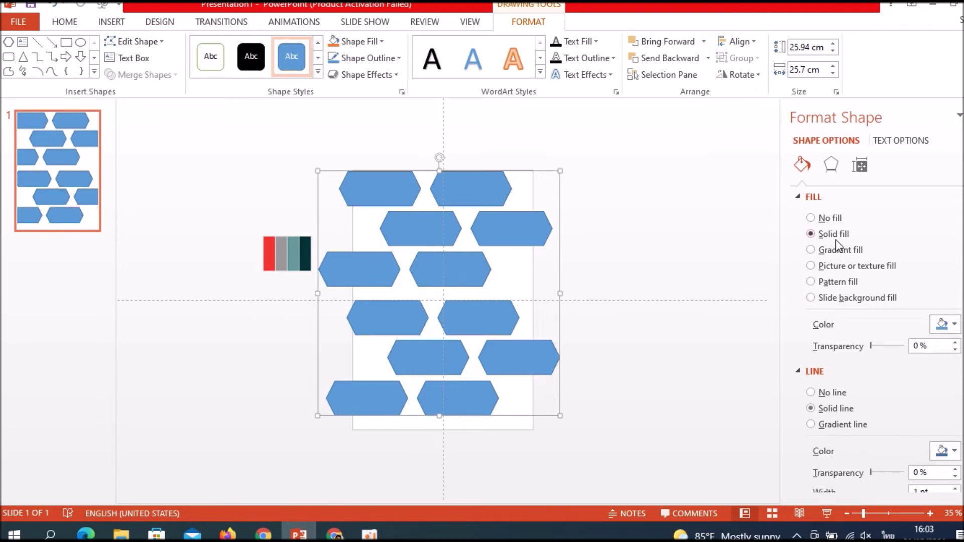
- Fill the merged shape with the bridge photo, untick Rotate with shape, and set No line
left_click(851, 267)
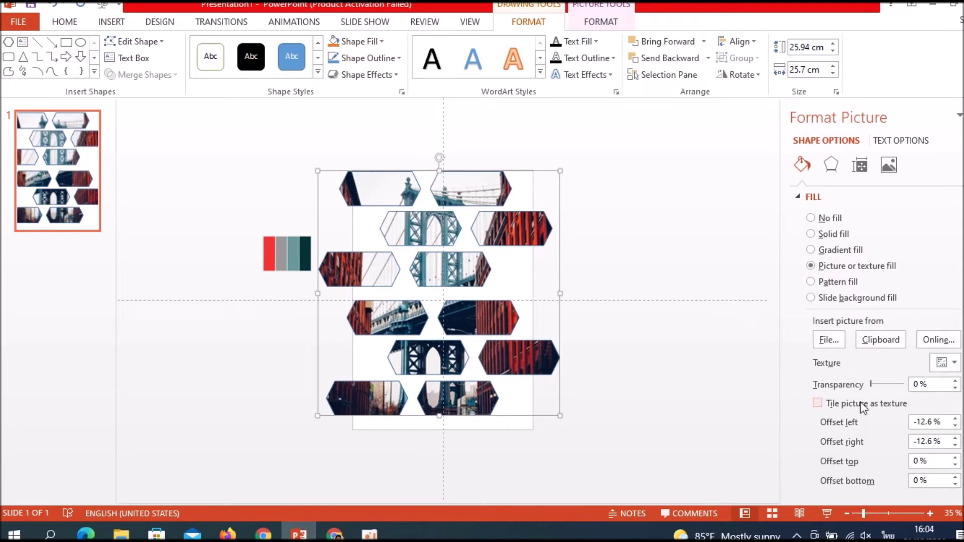
scroll(845, 399, "down", 1)
scroll(844, 399, "down", 1)
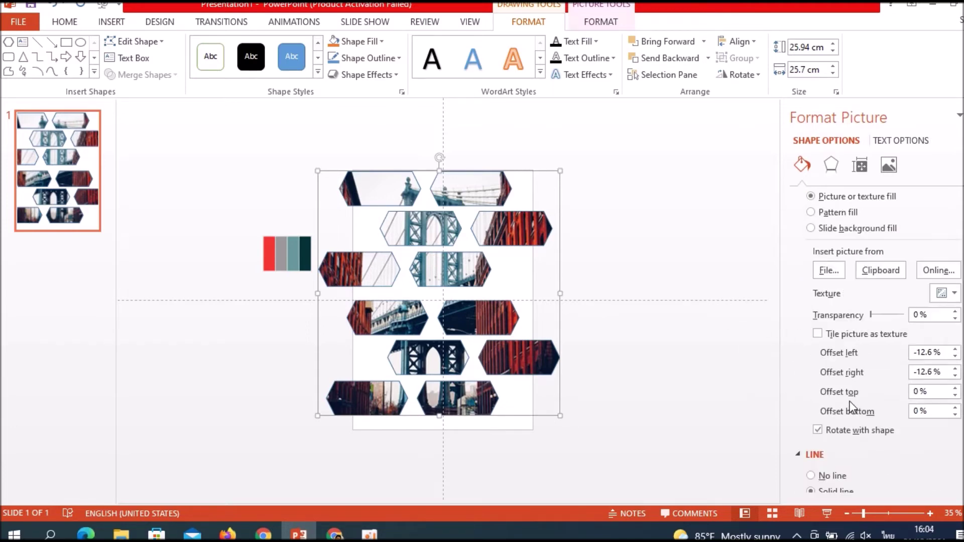
left_click(817, 430)
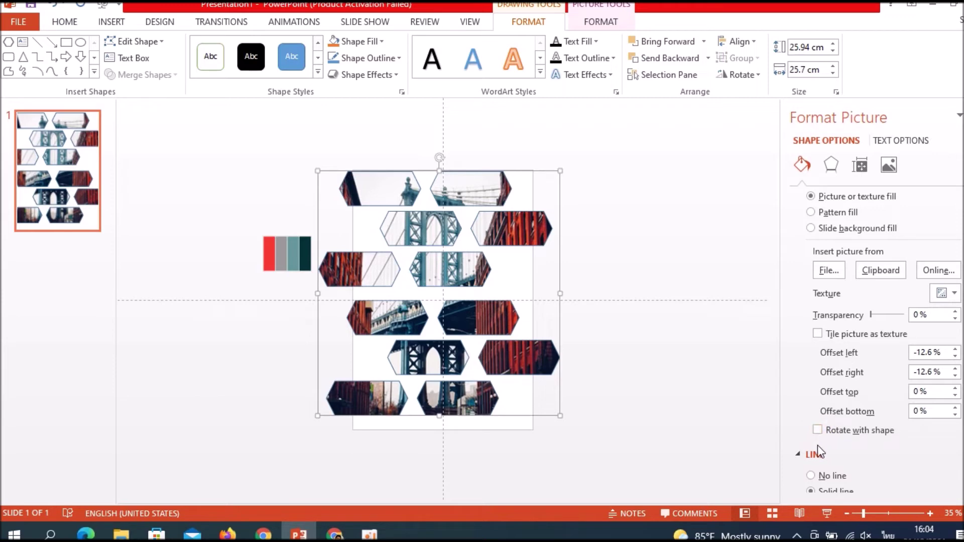
left_click(810, 475)
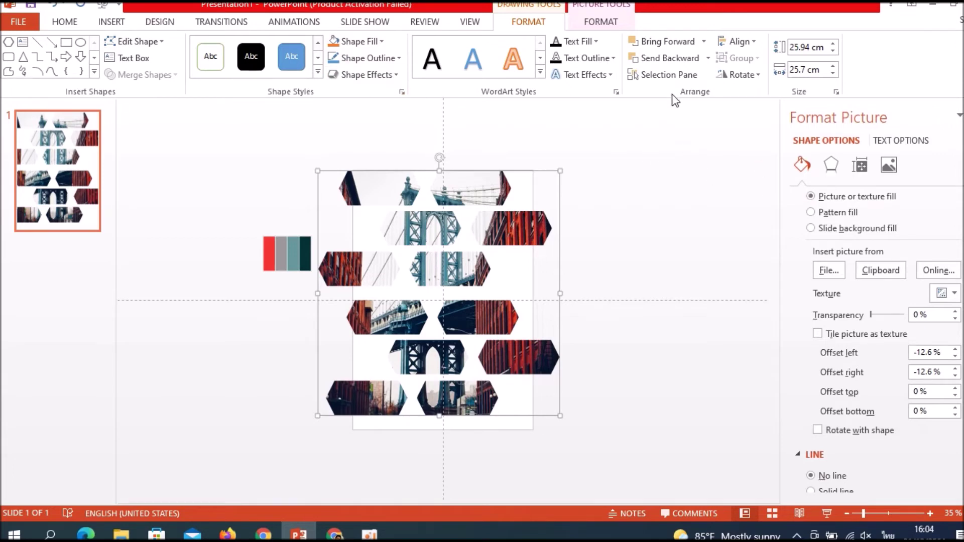
left_click(602, 22)
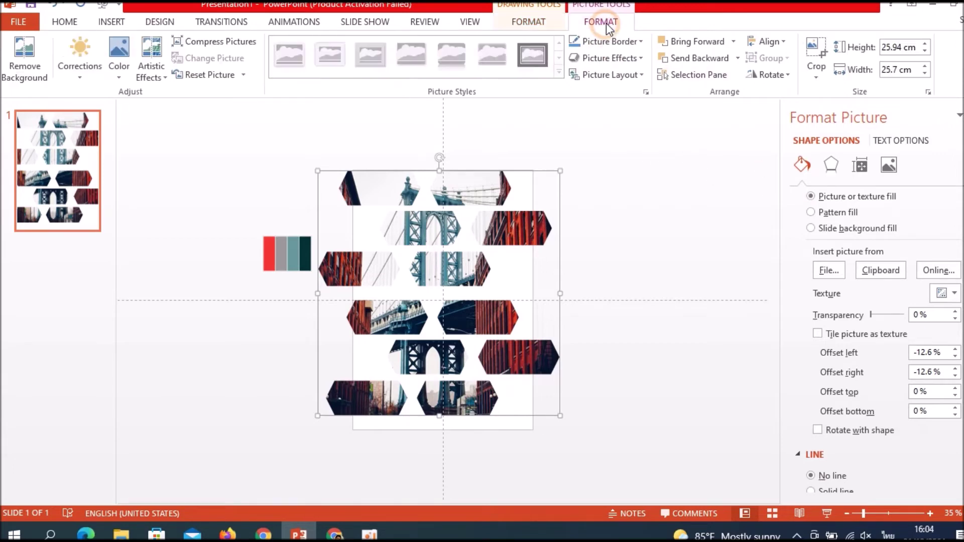
- Crop the bridge photo to fill the hexagon shape, giving -25.7% left and right offsets
left_click(821, 80)
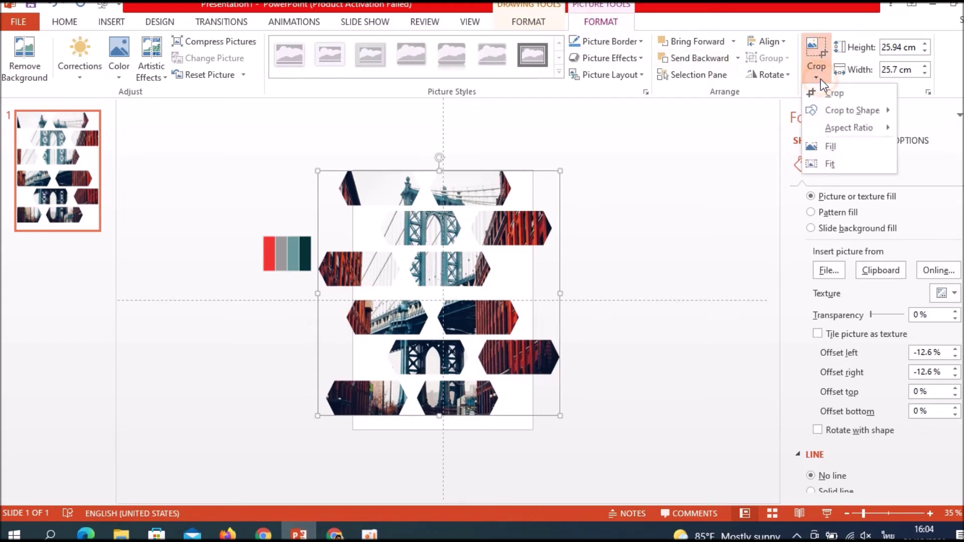
left_click(854, 146)
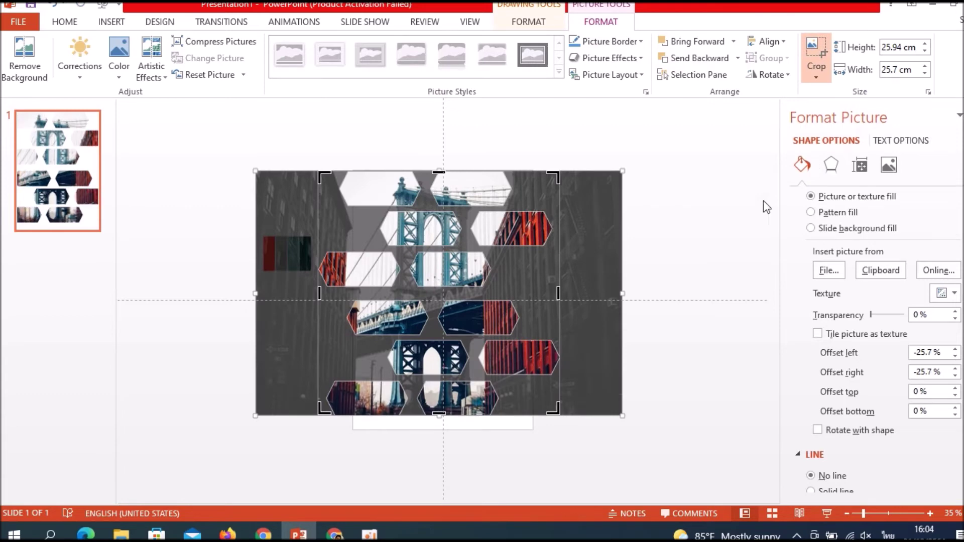
left_click(693, 340)
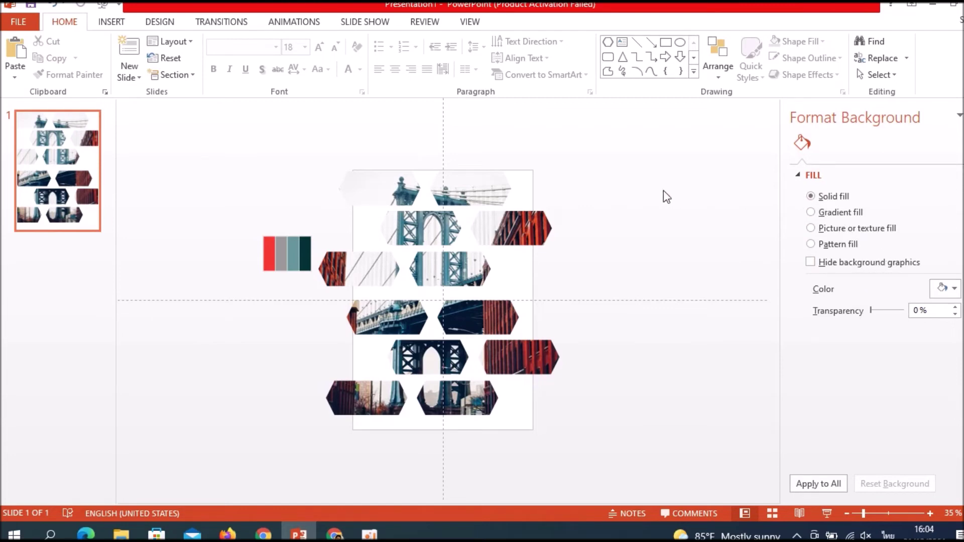
- Give the hexagon pictures a soft 5 pt outer shadow and switch the background to gradient fill
left_click(525, 235)
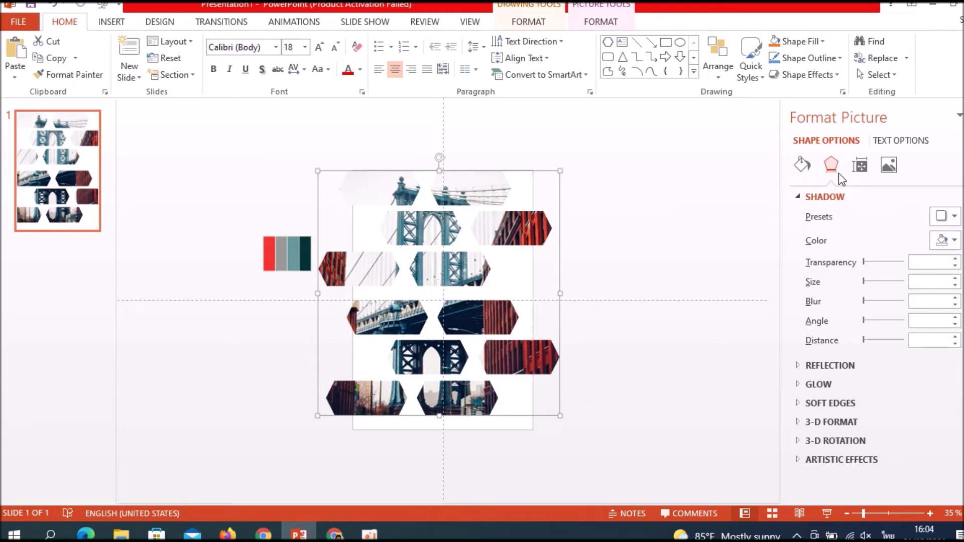
left_click(952, 217)
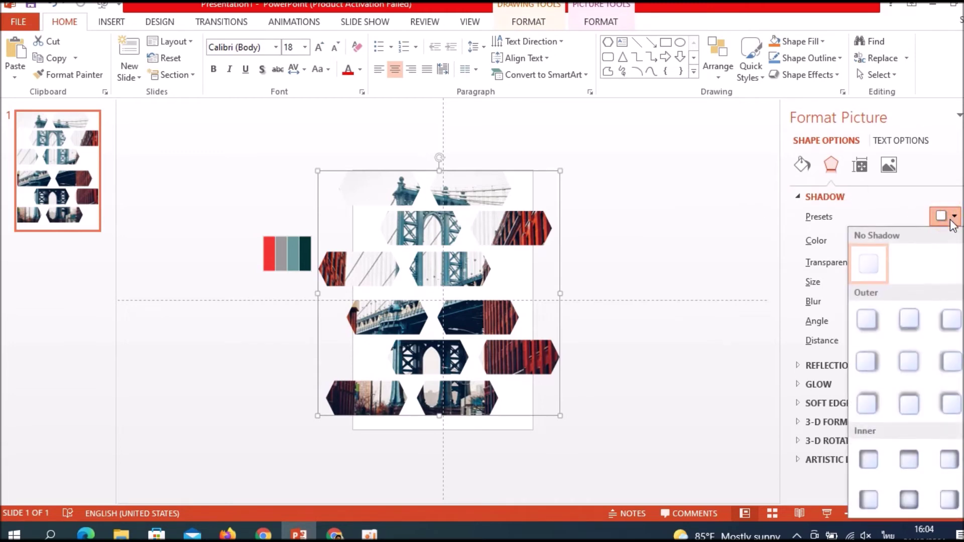
left_click(909, 367)
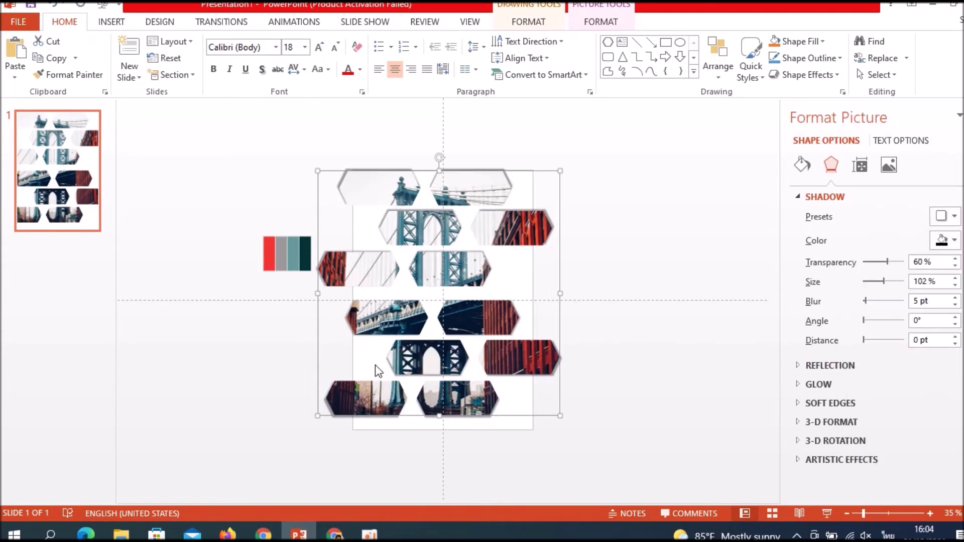
left_click(725, 366)
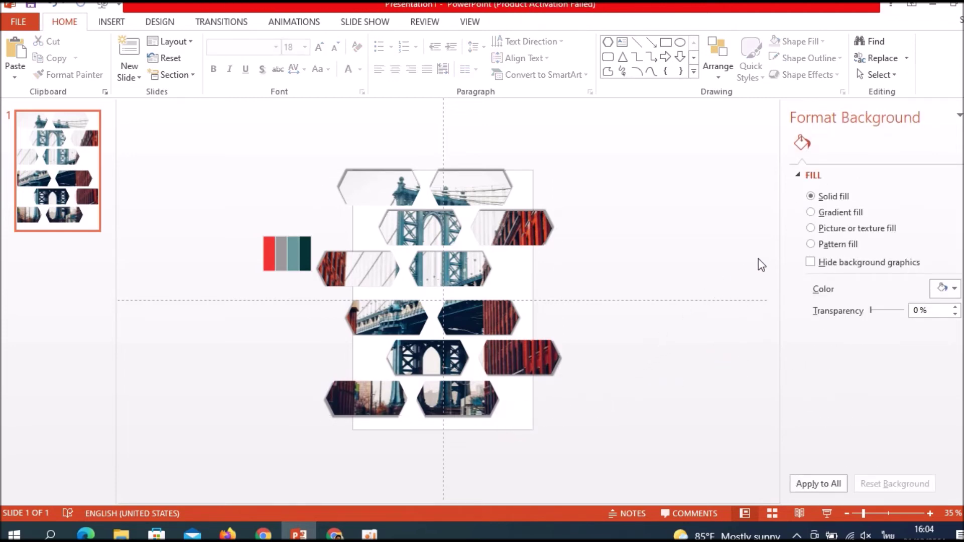
left_click(848, 213)
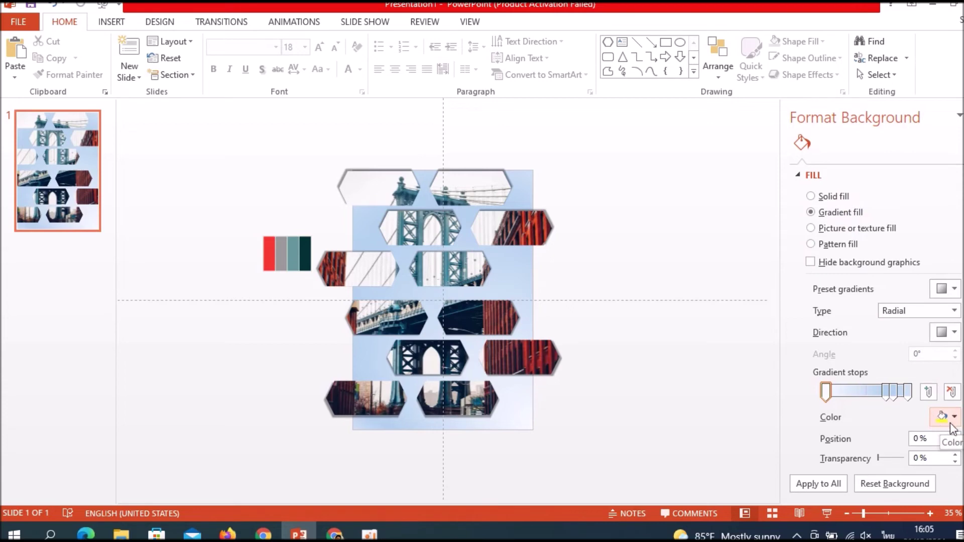
mouse_move(886, 391)
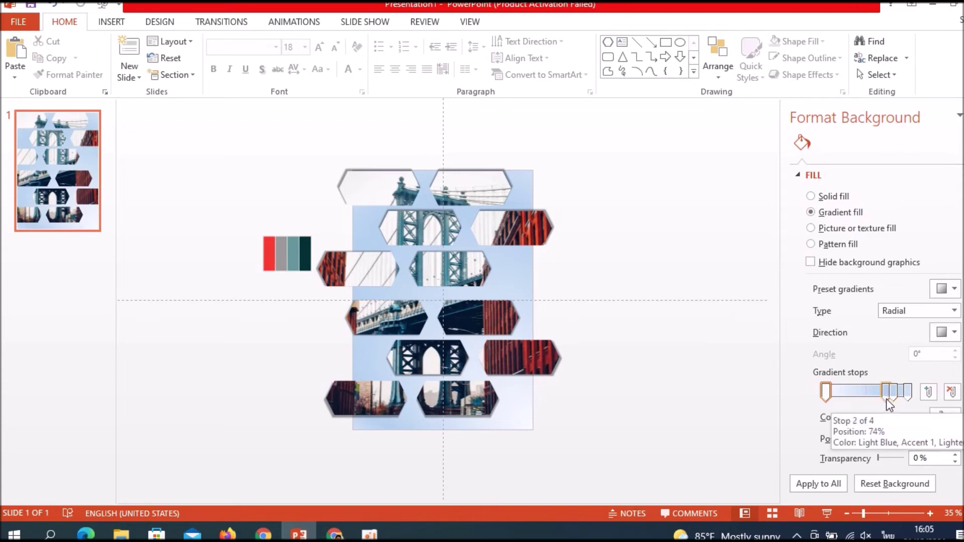
- Reduce the background gradient to two stops and set it to Radial with a direction preset
left_click_drag(887, 396, 893, 416)
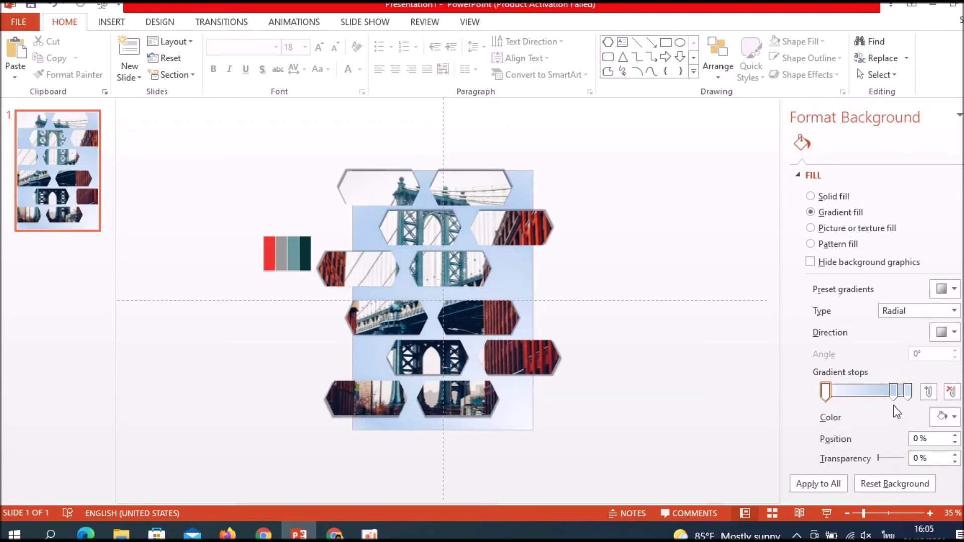
left_click_drag(894, 393, 896, 424)
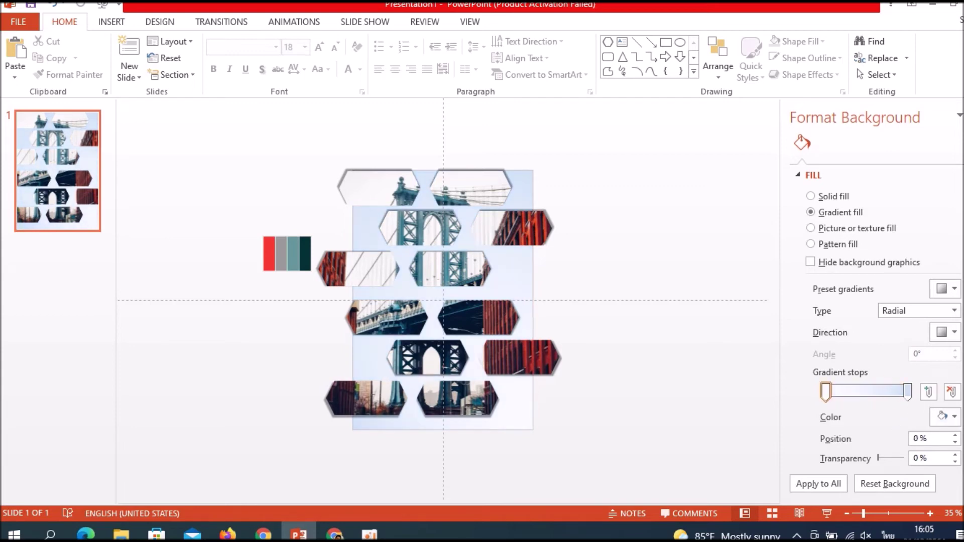
left_click(954, 310)
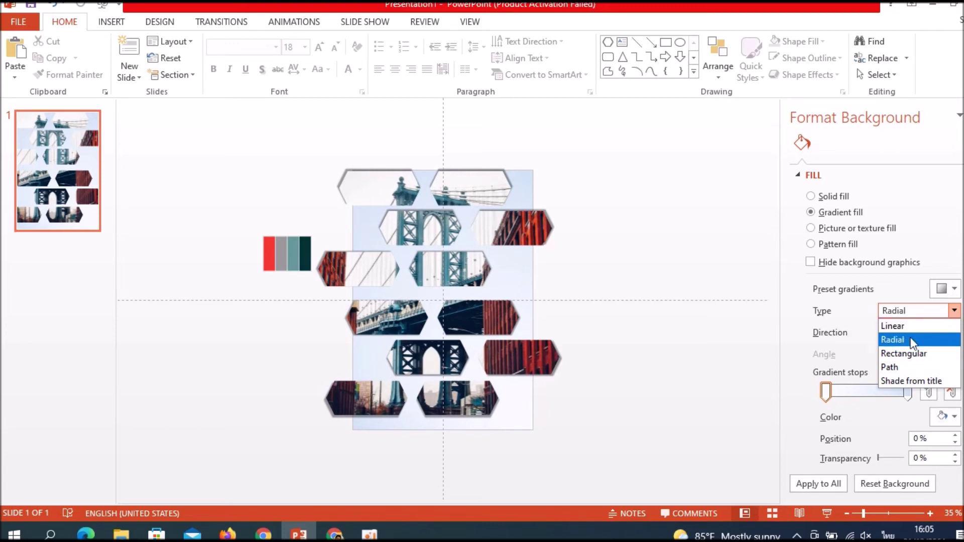
left_click(911, 339)
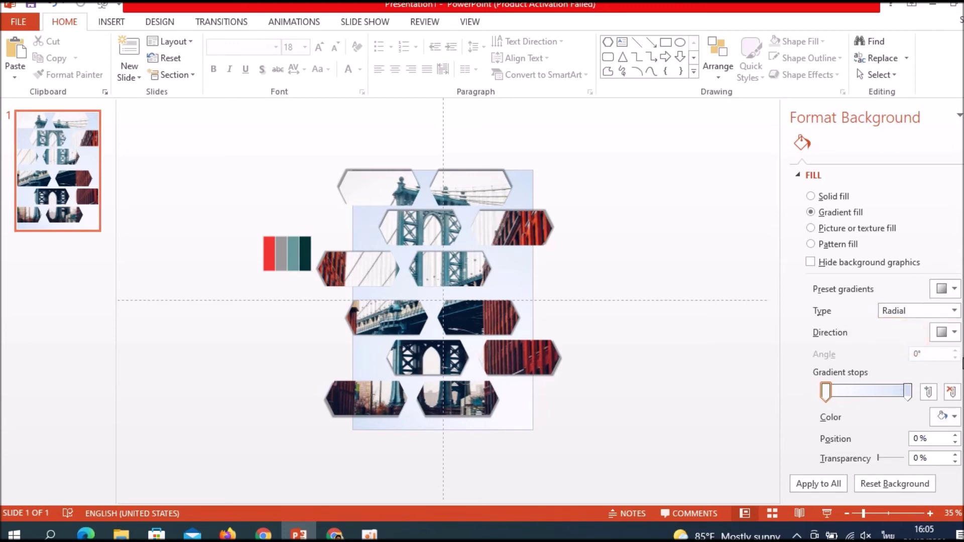
left_click(954, 332)
left_click(906, 361)
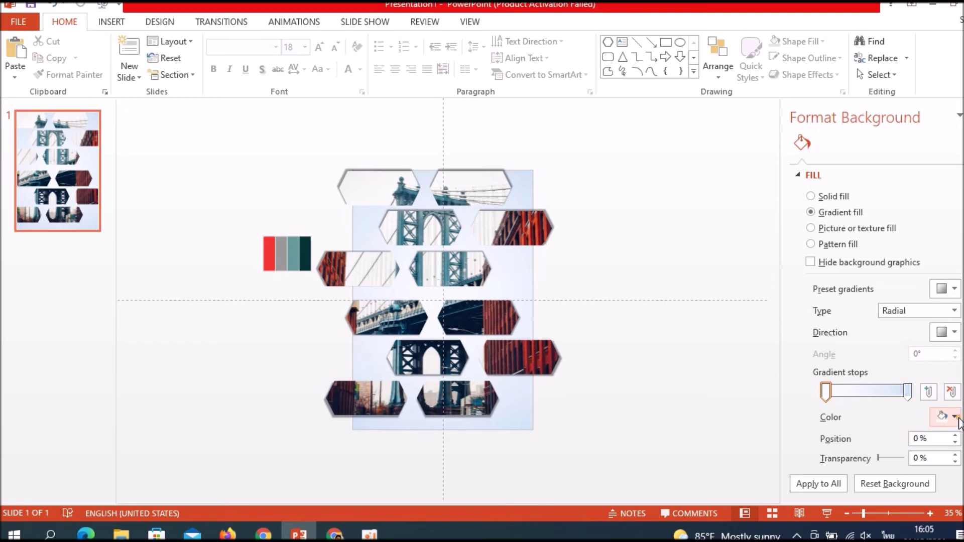
- Color the first gradient stop with the teal swatch sampled beside the slide
left_click(954, 416)
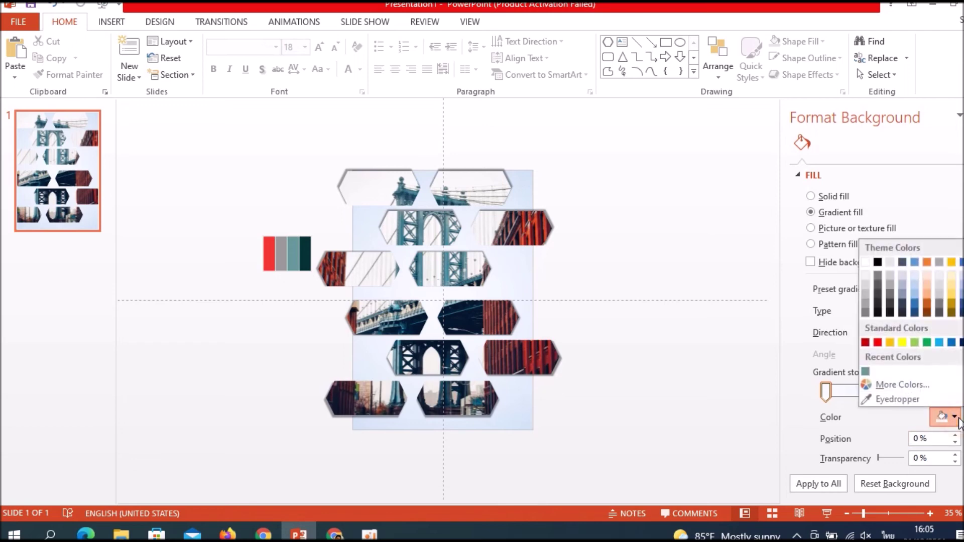
left_click(908, 399)
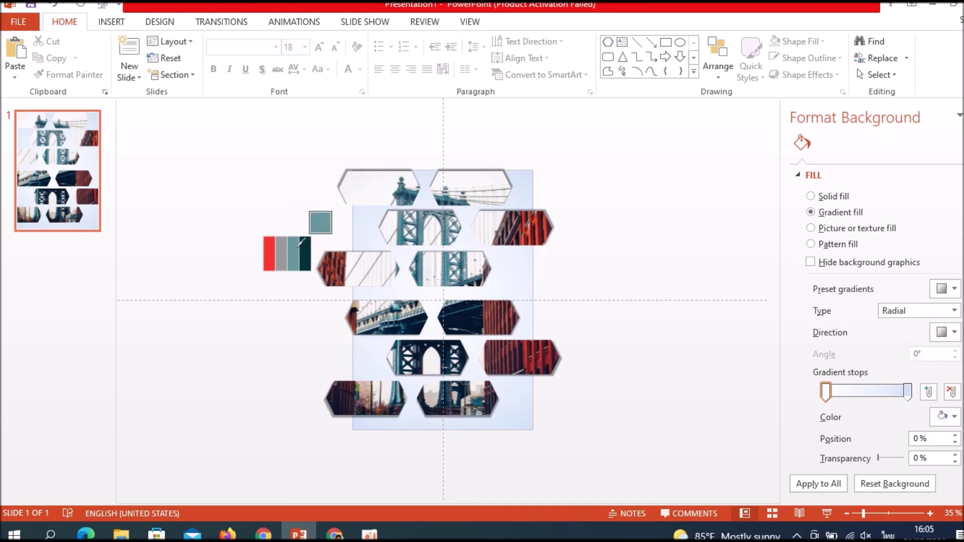
left_click(297, 244)
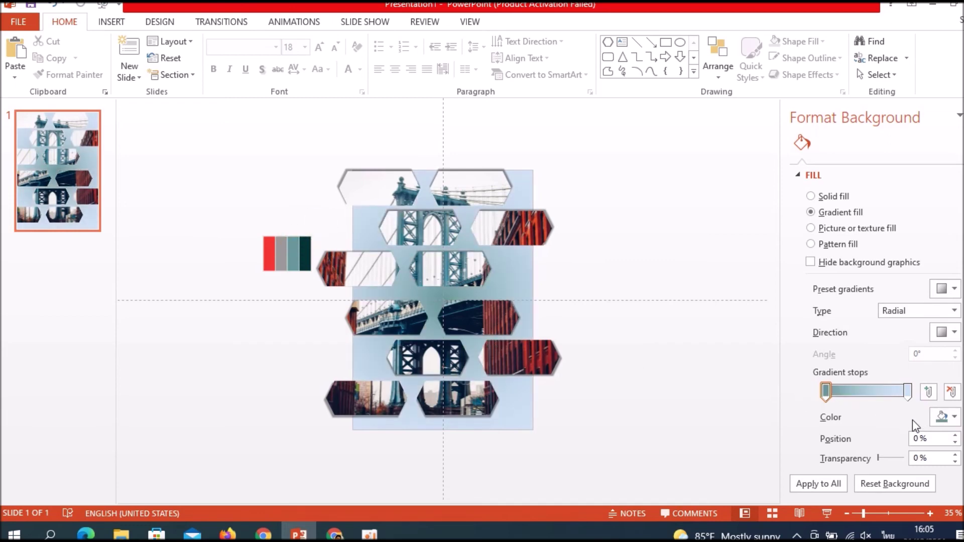
- Color the end gradient stop with the grey swatch and add a new stop
left_click(908, 391)
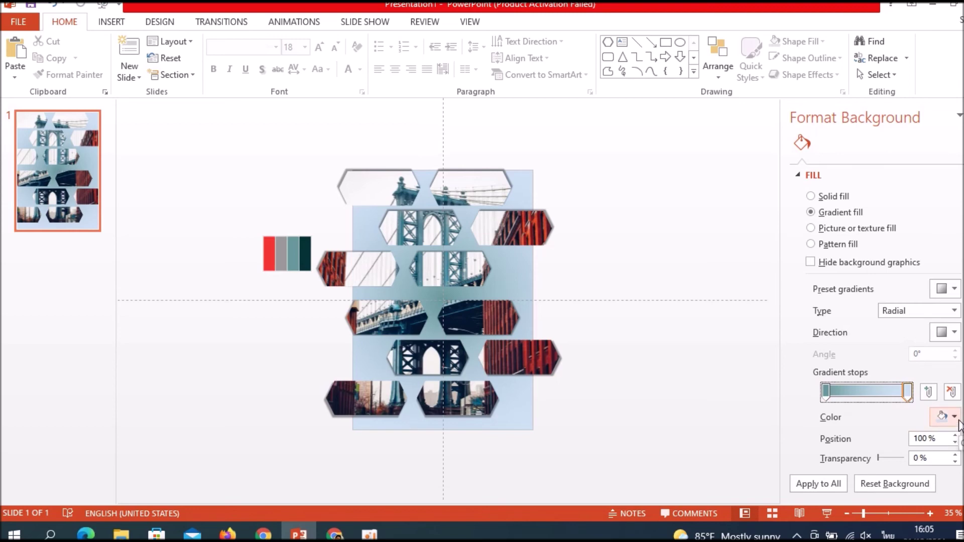
left_click(957, 421)
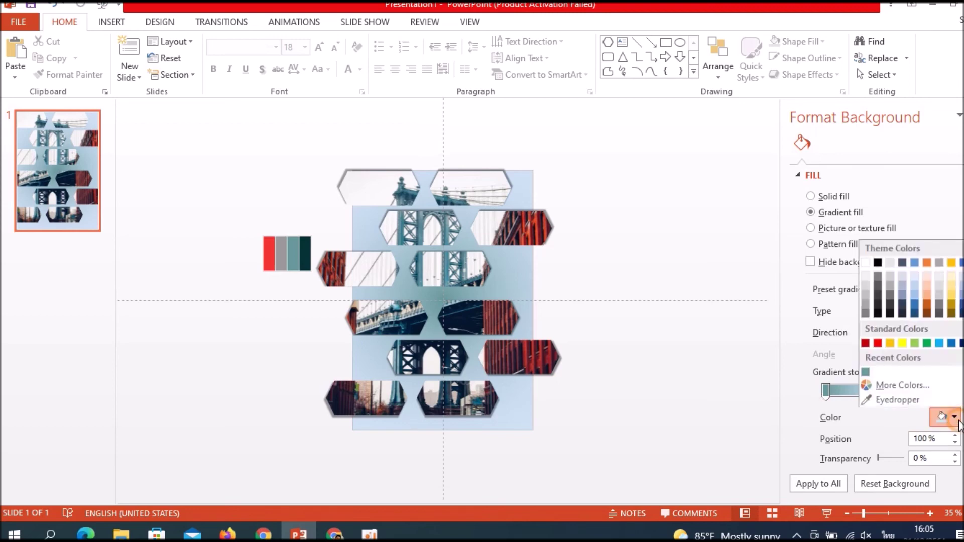
left_click(898, 400)
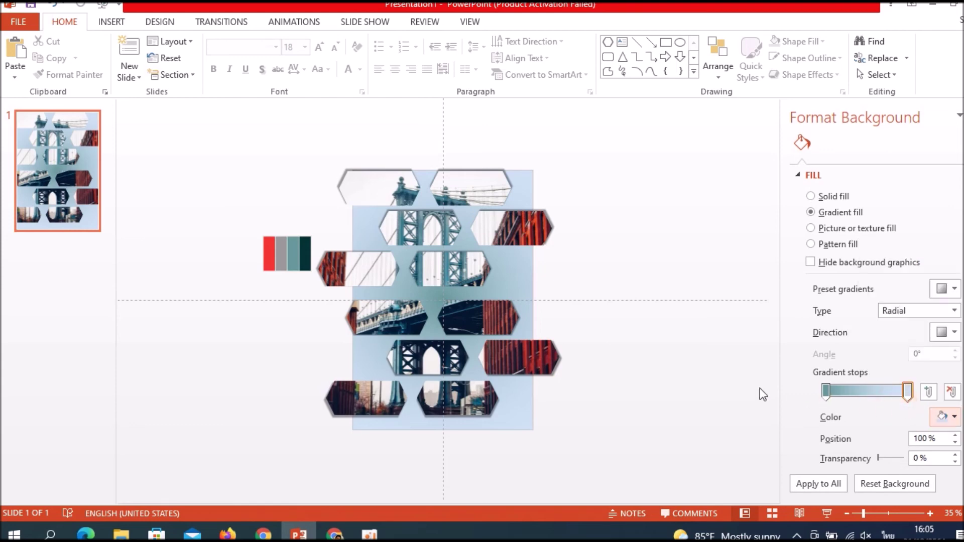
left_click(283, 254)
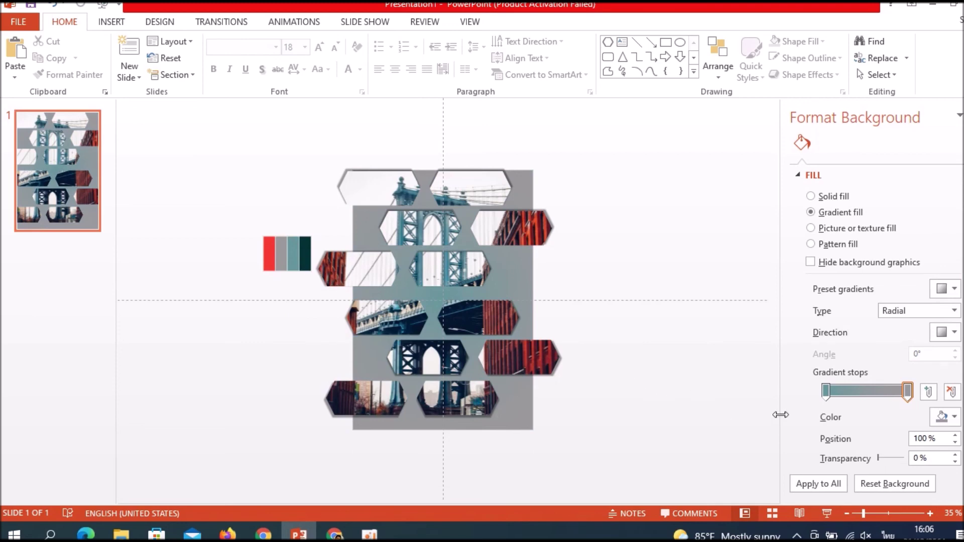
left_click(840, 388)
- Position the new gradient stop at about 44%, then play the finished slide full-screen
left_click_drag(844, 391, 863, 398)
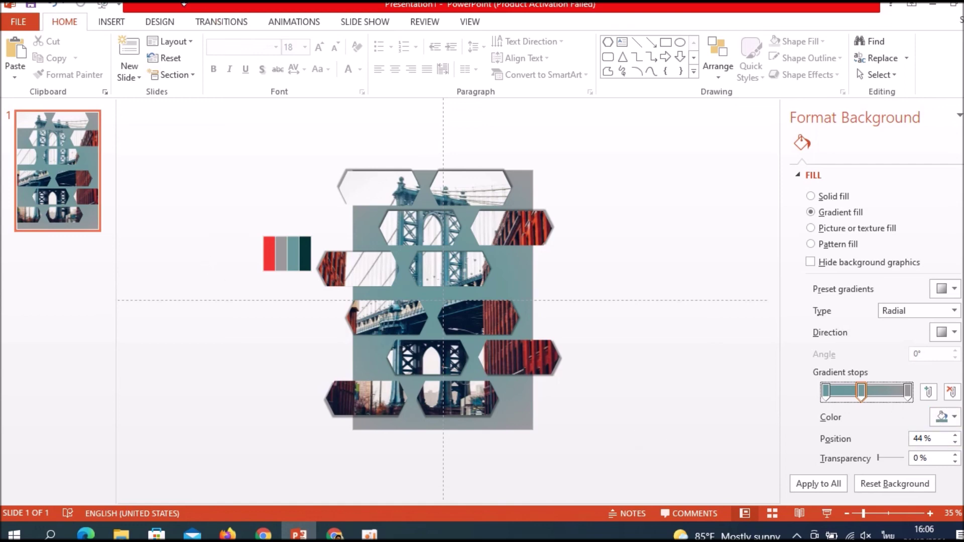
left_click(104, 7)
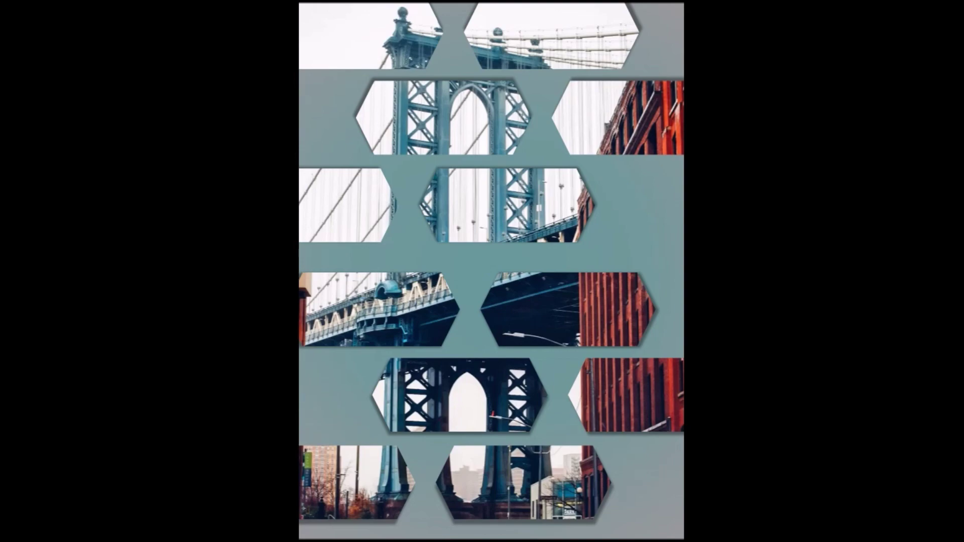
key("Right")
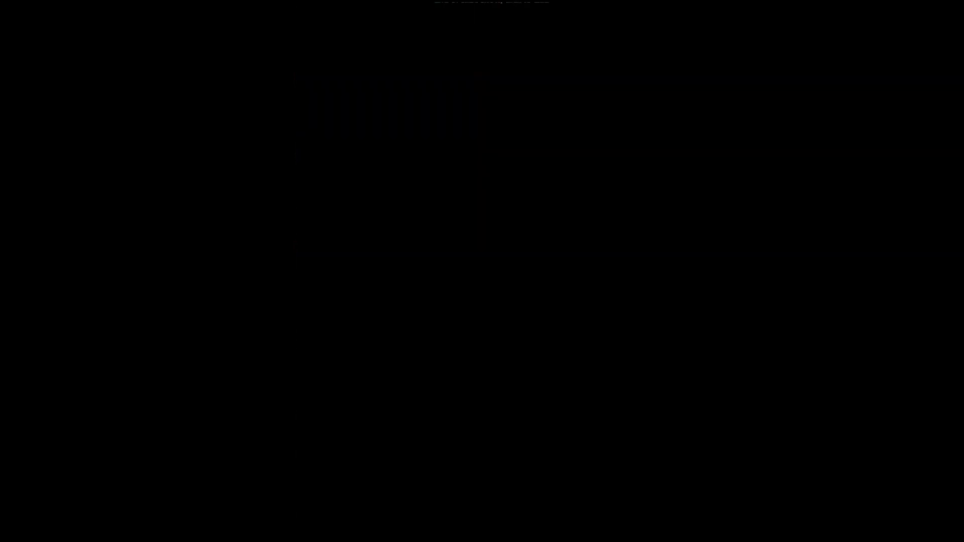